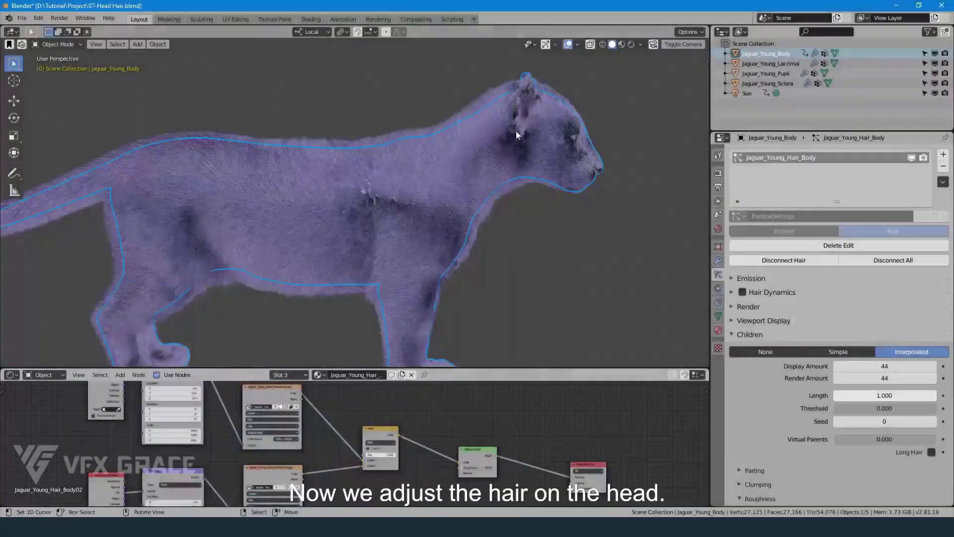
Step: Hide the body hair particle system in the viewport and duplicate the Hair_Body vertex group
{"action": "middle_click_drag", "start_coordinate": [516, 130], "coordinate": [448, 207]}
{"action": "left_click", "coordinate": [912, 158]}
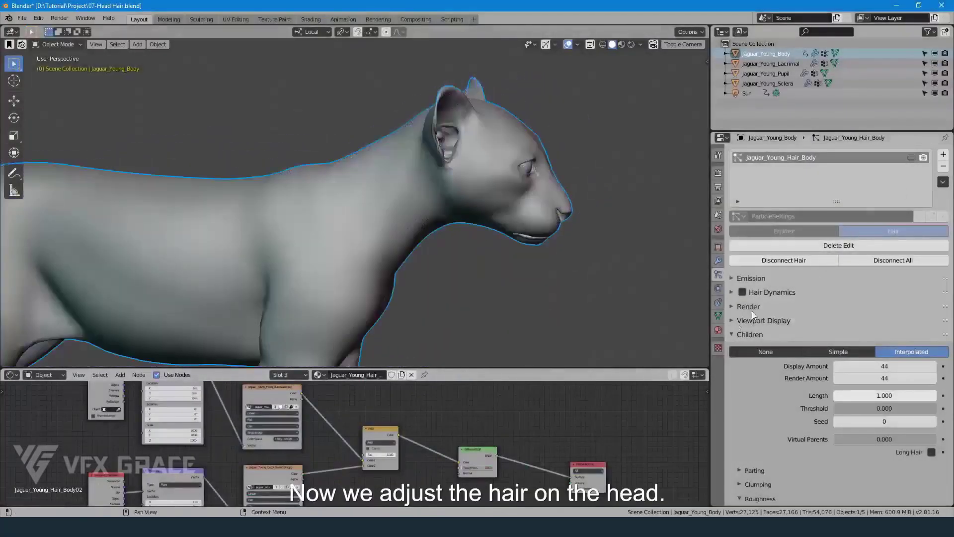
{"action": "left_click", "coordinate": [718, 316]}
{"action": "left_click", "coordinate": [943, 216]}
{"action": "left_click", "coordinate": [868, 260]}
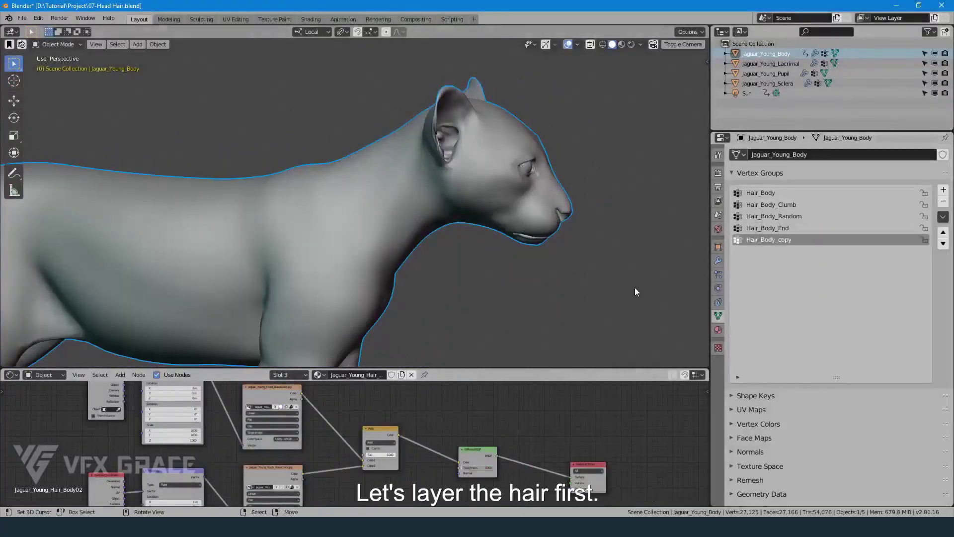
Step: Show the Hair_Body_copy weights on the jaguar in Weight Paint mode from an orthographic side view
{"action": "left_click", "coordinate": [512, 160]}
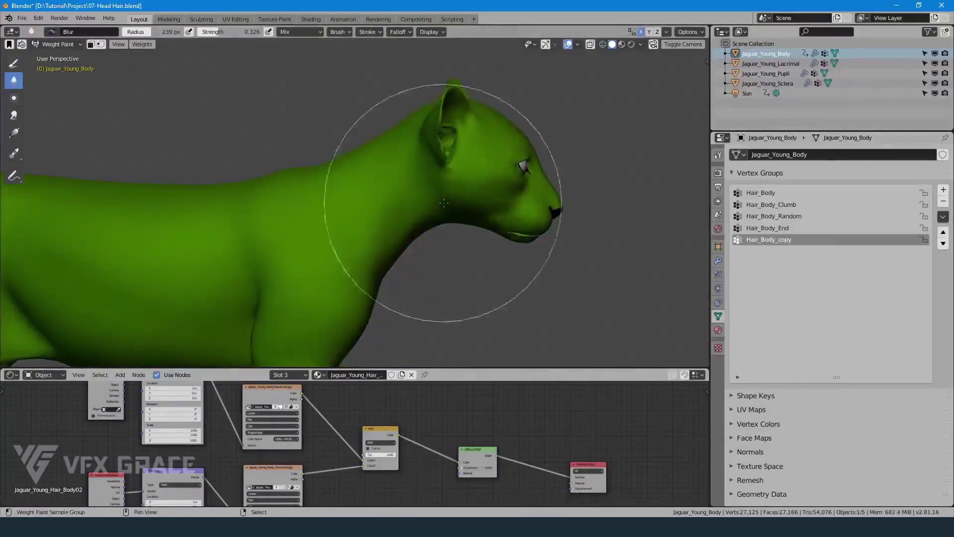
{"action": "middle_click_drag", "start_coordinate": [444, 203], "coordinate": [509, 214], "text": "shift"}
{"action": "scroll", "coordinate": [509, 214], "scroll_direction": "down", "scroll_amount": 4}
{"action": "key", "text": "KP_3"}
{"action": "key", "text": "ctrl+KP_3"}
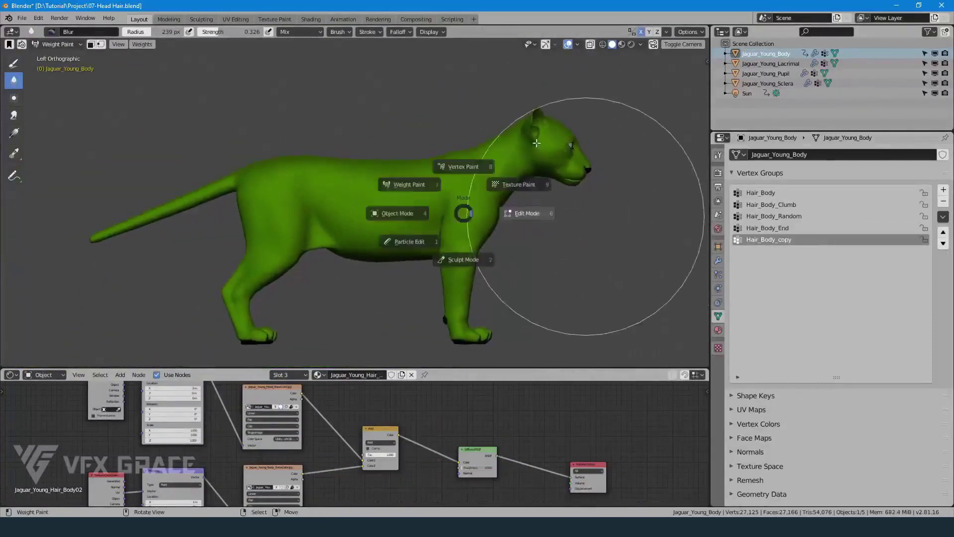
Step: In Edit Mode, select the torso, legs, paws and tail and remove them from the Hair_Body_copy vertex group
{"action": "left_click", "coordinate": [527, 214]}
{"action": "scroll", "coordinate": [527, 154], "scroll_direction": "up", "scroll_amount": 4}
{"action": "key", "text": "alt+a"}
{"action": "key", "text": "l"}
{"action": "key", "text": "3"}
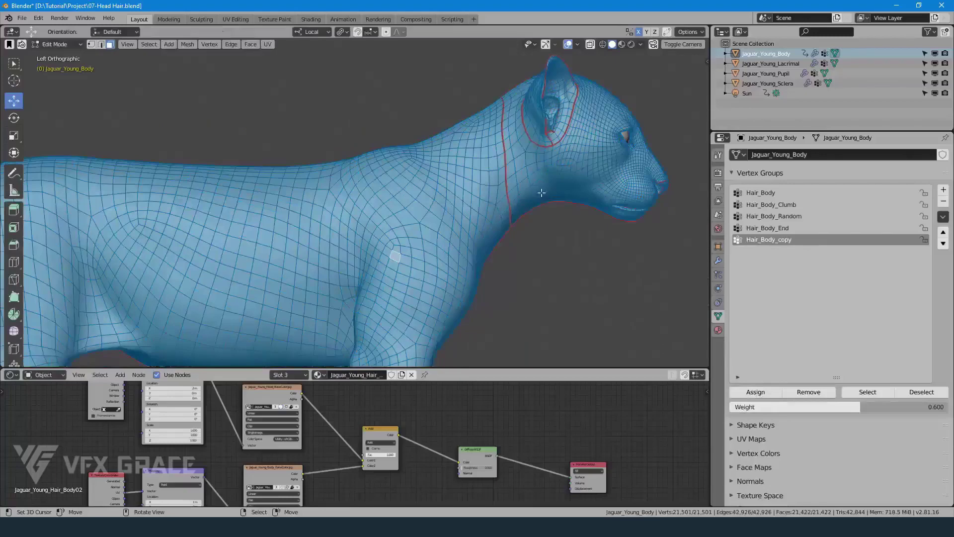
{"action": "key", "text": "alt+a"}
{"action": "key", "text": "l"}
{"action": "scroll", "coordinate": [325, 260], "scroll_direction": "down", "scroll_amount": 7}
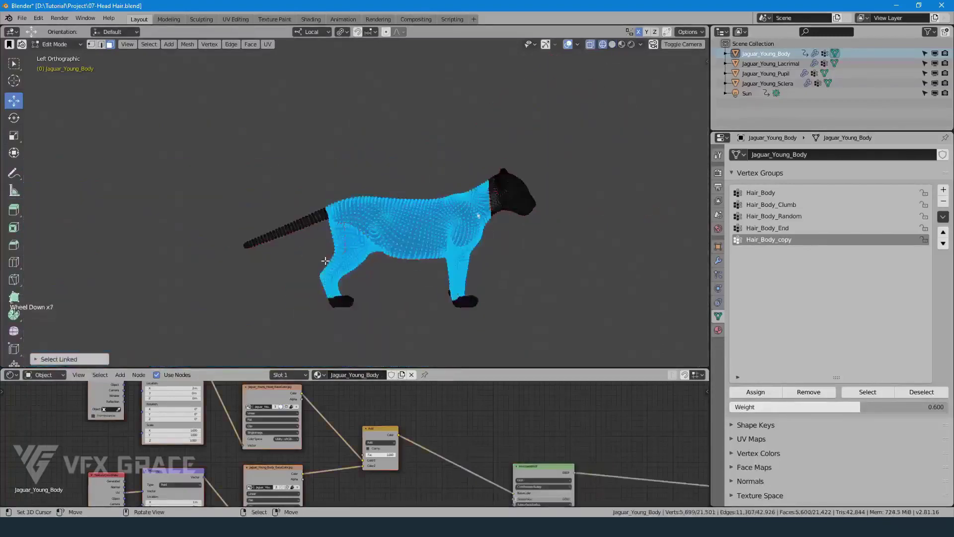
{"action": "left_click_drag", "start_coordinate": [214, 163], "coordinate": [401, 322]}
{"action": "key", "text": "b"}
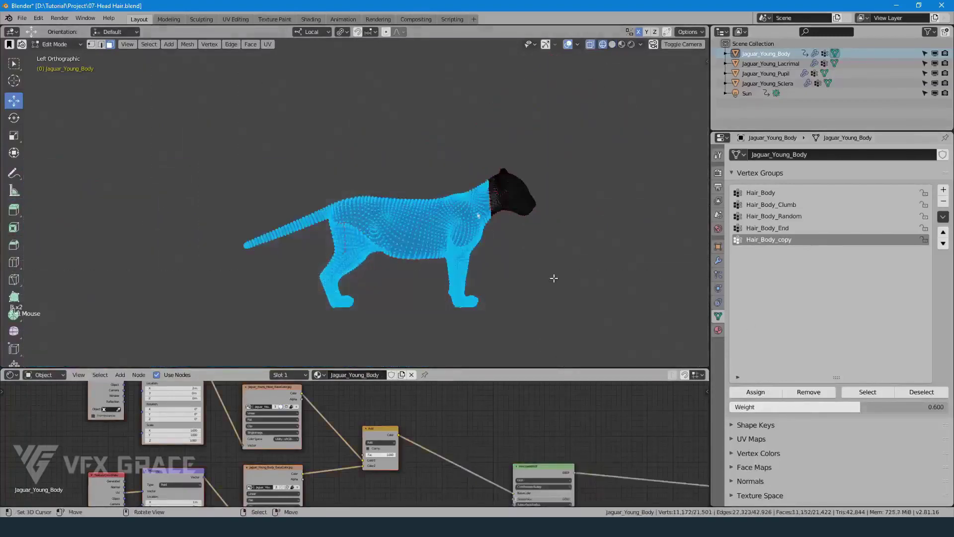
{"action": "left_click", "coordinate": [823, 394]}
{"action": "left_click", "coordinate": [824, 394]}
Step: Return the viewport to solid shading and show the jaguar's head mesh close up in Edit Mode
{"action": "scroll", "coordinate": [492, 213], "scroll_direction": "up", "scroll_amount": 4}
{"action": "key", "text": "Tab"}
{"action": "middle_click_drag", "start_coordinate": [512, 209], "coordinate": [452, 248], "text": "shift"}
{"action": "scroll", "coordinate": [452, 248], "scroll_direction": "up", "scroll_amount": 4}
{"action": "key", "text": "Tab"}
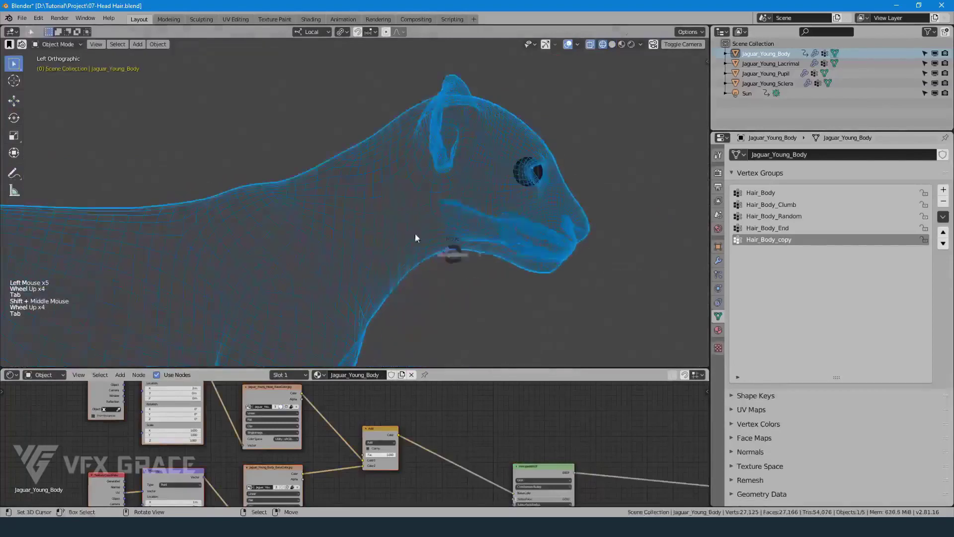
{"action": "key", "text": "shift+z"}
{"action": "scroll", "coordinate": [377, 175], "scroll_direction": "up", "scroll_amount": 3}
{"action": "middle_click_drag", "start_coordinate": [376, 176], "coordinate": [495, 223]}
{"action": "key", "text": "Tab"}
{"action": "key", "text": "Tab"}
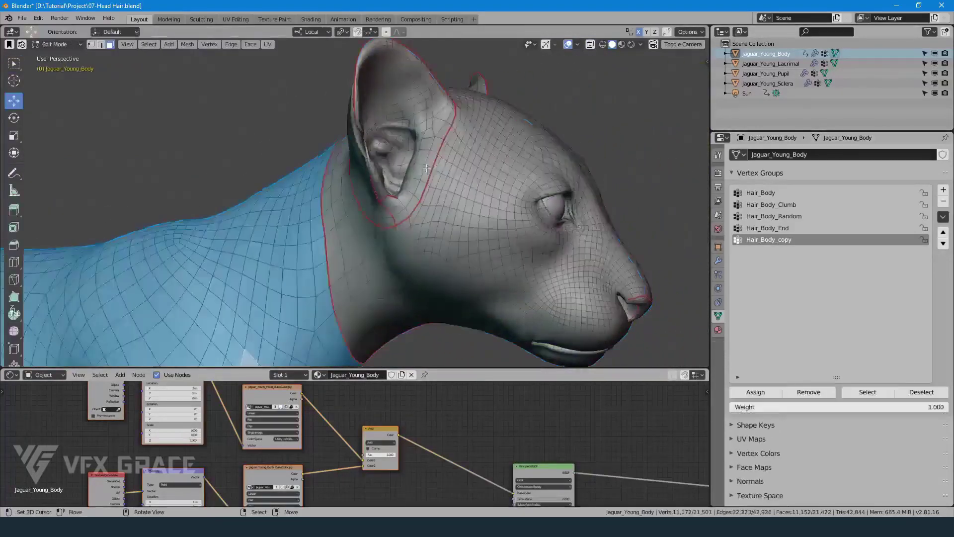
Step: Select the linked faces of both ears and remove them from the Hair_Body_copy vertex group
{"action": "right_click", "coordinate": [426, 165]}
{"action": "key", "text": "l"}
{"action": "mouse_move", "coordinate": [426, 166]}
{"action": "middle_mouse_down"}
{"action": "mouse_move", "coordinate": [518, 175]}
{"action": "mouse_move", "coordinate": [354, 155]}
{"action": "mouse_move", "coordinate": [223, 164]}
{"action": "middle_mouse_up"}
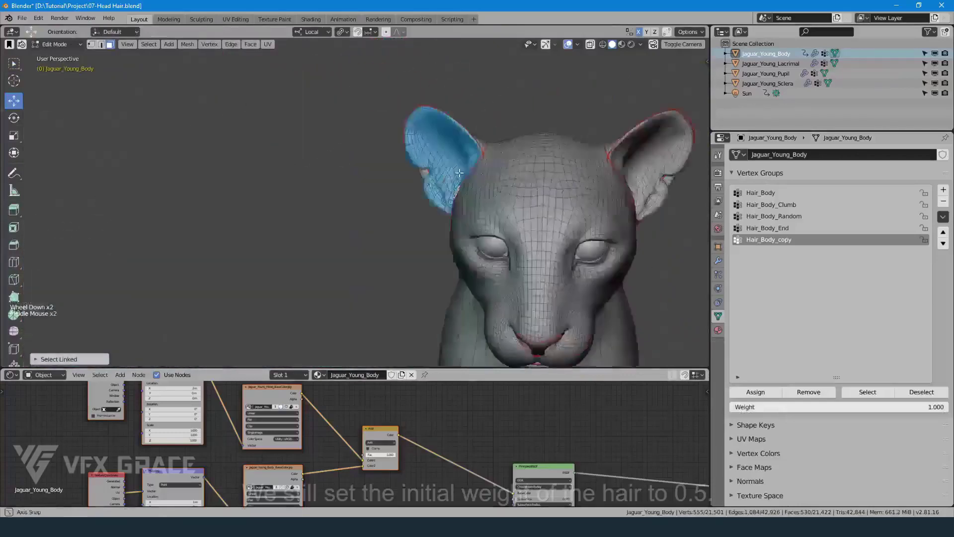
{"action": "key", "text": "l"}
{"action": "mouse_move", "coordinate": [696, 164]}
{"action": "middle_mouse_down"}
{"action": "mouse_move", "coordinate": [661, 166]}
{"action": "mouse_move", "coordinate": [706, 169]}
{"action": "middle_mouse_up"}
{"action": "scroll", "coordinate": [478, 176], "scroll_direction": "up", "scroll_amount": 4}
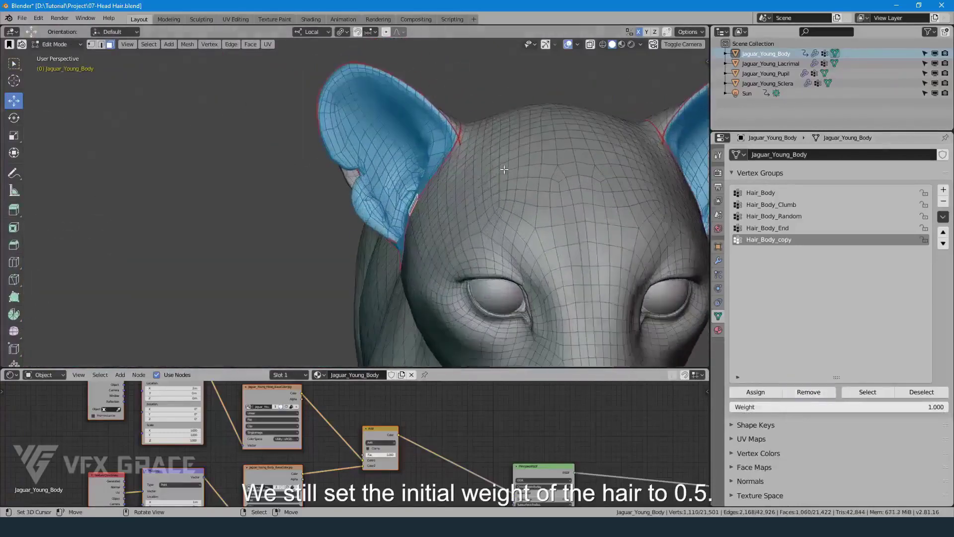
{"action": "key", "text": "Tab"}
{"action": "key", "text": "Tab"}
Step: Check the head weights in Weight Paint mode, and in Object Mode rename the Hair_Body_copy vertex group to Hair_Head
{"action": "scroll", "coordinate": [452, 165], "scroll_direction": "down", "scroll_amount": 4}
{"action": "mouse_move", "coordinate": [452, 165]}
{"action": "middle_mouse_down"}
{"action": "mouse_move", "coordinate": [606, 165]}
{"action": "mouse_move", "coordinate": [470, 174]}
{"action": "middle_mouse_up"}
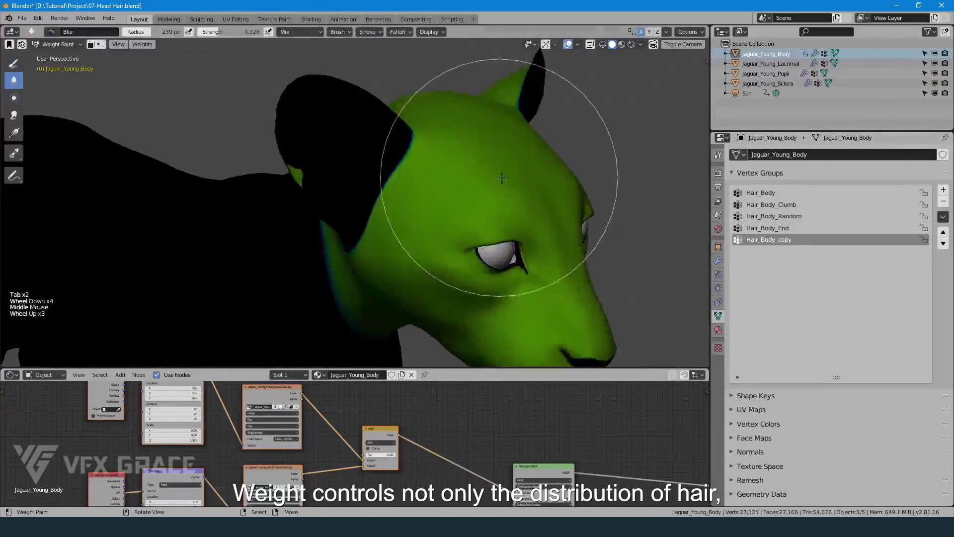
{"action": "scroll", "coordinate": [469, 279], "scroll_direction": "up", "scroll_amount": 3}
{"action": "key", "text": "Tab"}
{"action": "key", "text": "Tab"}
{"action": "middle_click_drag", "start_coordinate": [420, 202], "coordinate": [437, 223]}
{"action": "key", "text": "Tab"}
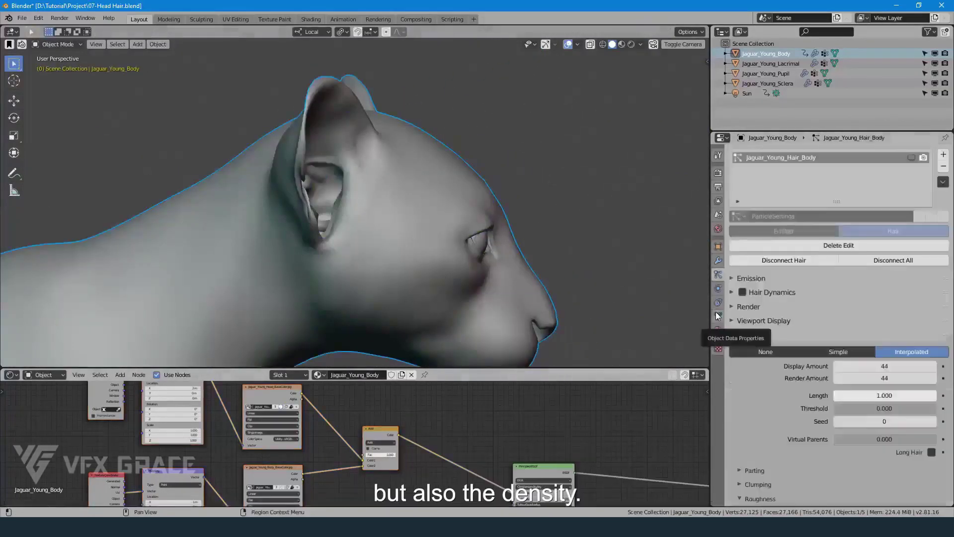
{"action": "double_click", "coordinate": [769, 240]}
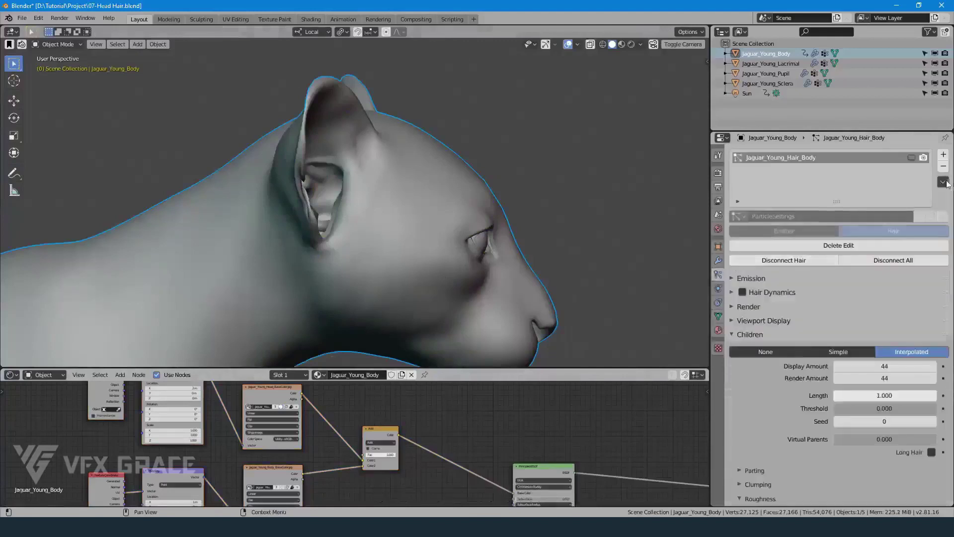
Step: Set the body hair's children to None and duplicate its particle system under the name Jaguar_Young_Hair_Head
{"action": "left_click", "coordinate": [782, 352]}
{"action": "left_click", "coordinate": [943, 182]}
{"action": "left_click", "coordinate": [861, 224]}
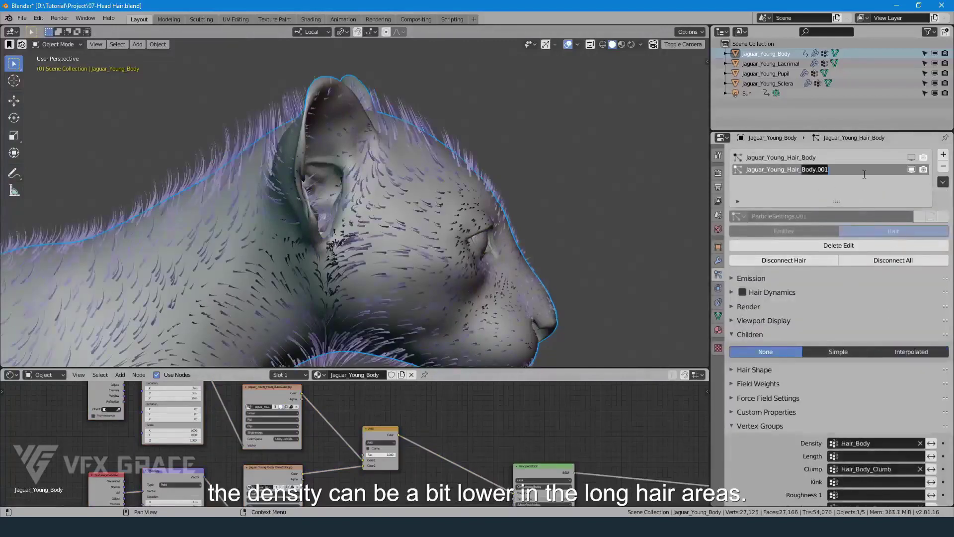
Step: Assign the Hair_Head vertex group as the density group of the Jaguar_Young_Hair_Head particle system
{"action": "left_click", "coordinate": [875, 443]}
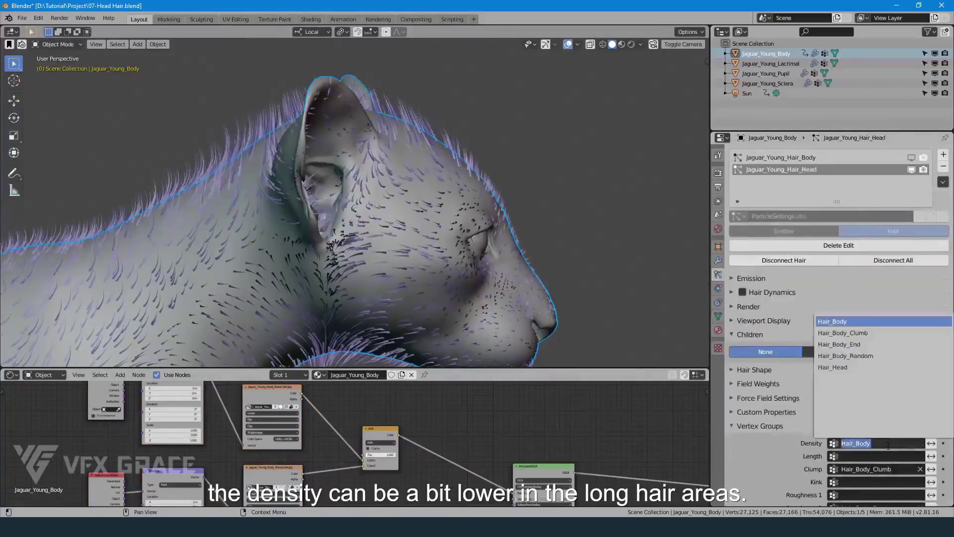
{"action": "left_click", "coordinate": [851, 366]}
{"action": "scroll", "coordinate": [870, 426], "scroll_direction": "down", "scroll_amount": 3}
{"action": "scroll", "coordinate": [888, 373], "scroll_direction": "up", "scroll_amount": 3}
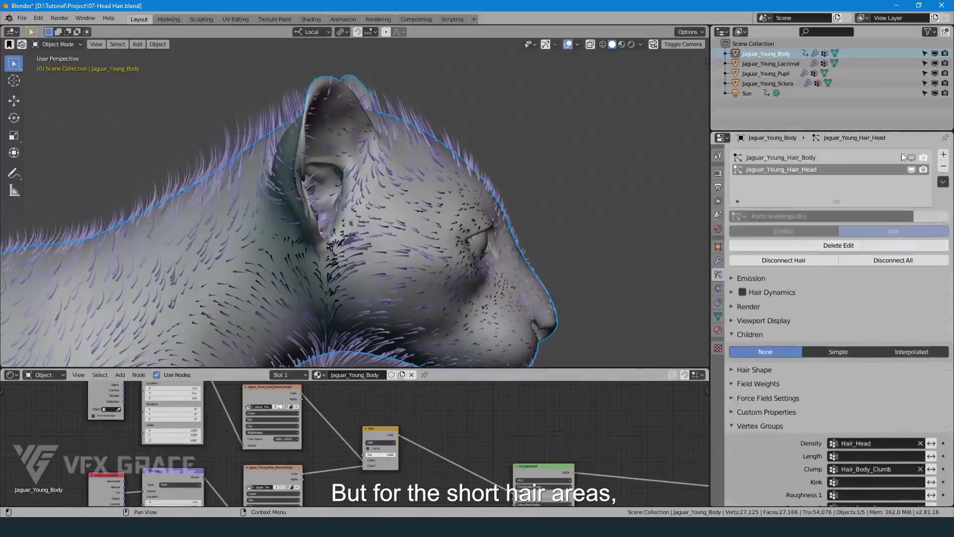
Step: Use interpolated children for the head hair and set both the display and render amounts to 2
{"action": "left_click_drag", "start_coordinate": [876, 366], "coordinate": [876, 378]}
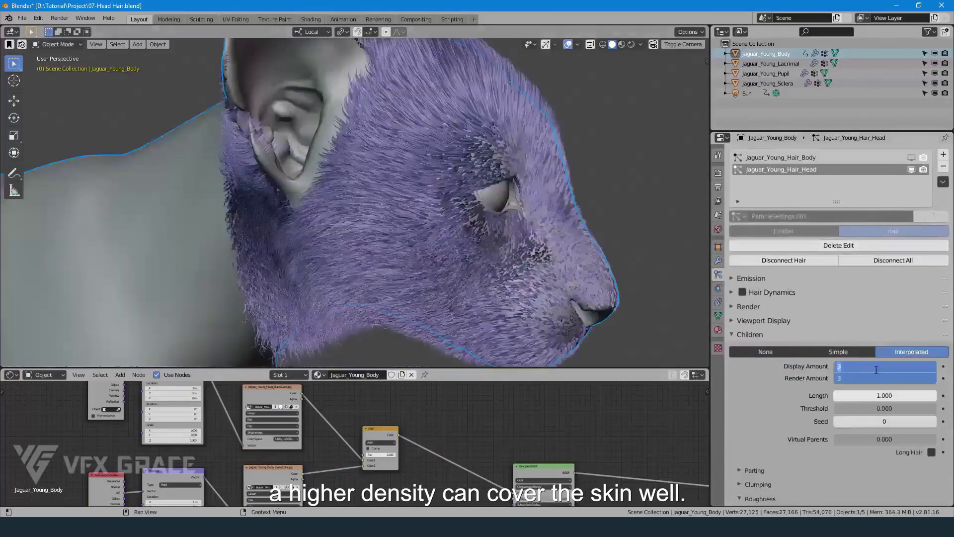
{"action": "type", "text": "2"}
{"action": "key", "text": "Return"}
{"action": "mouse_move", "coordinate": [476, 221]}
{"action": "middle_mouse_down"}
{"action": "mouse_move", "coordinate": [401, 201]}
{"action": "mouse_move", "coordinate": [476, 215]}
{"action": "middle_mouse_up"}
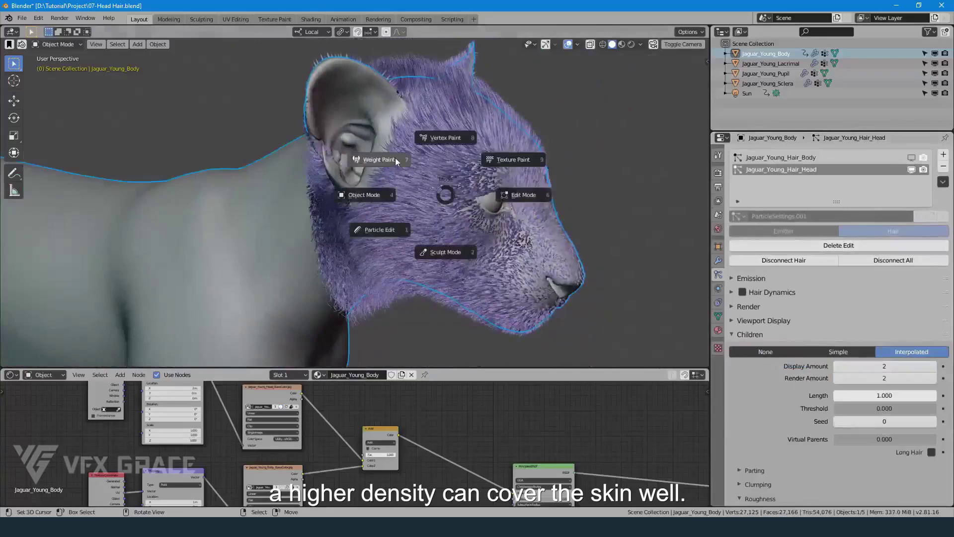
Step: Switch to Weight Paint mode and set up the Lighten brush with weight 0.8, strength 1 and radius 107 px
{"action": "left_click", "coordinate": [396, 160]}
{"action": "middle_click_drag", "start_coordinate": [475, 174], "coordinate": [506, 174]}
{"action": "key", "text": "w"}
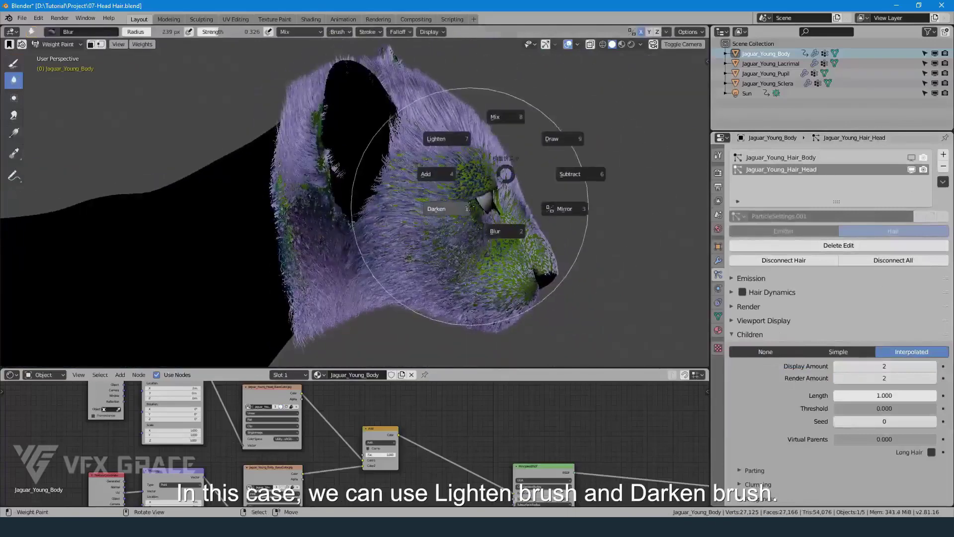
{"action": "middle_click_drag", "start_coordinate": [399, 179], "coordinate": [442, 175]}
{"action": "key", "text": "w"}
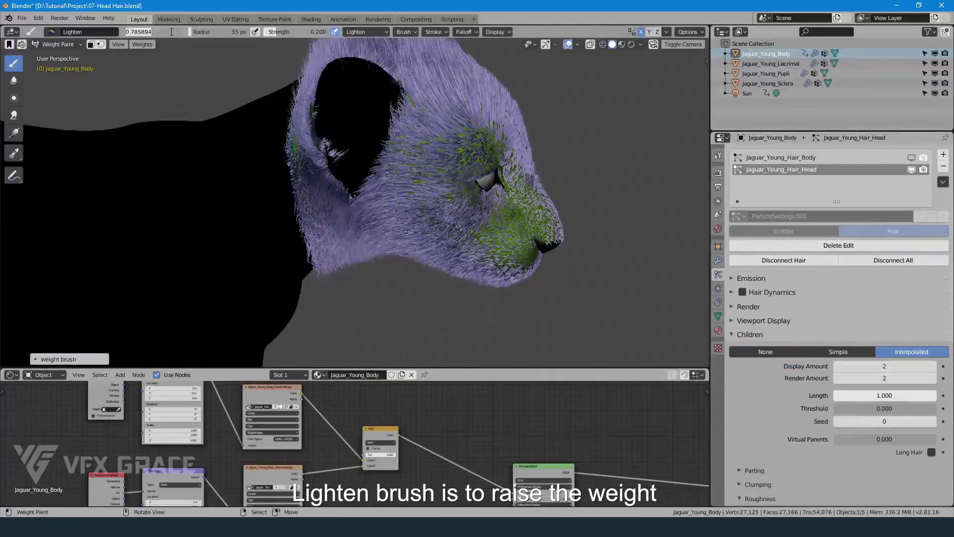
{"action": "left_click_drag", "start_coordinate": [296, 32], "coordinate": [335, 32]}
{"action": "middle_click_drag", "start_coordinate": [397, 164], "coordinate": [378, 192]}
{"action": "left_click", "coordinate": [465, 32]}
{"action": "key", "text": "f"}
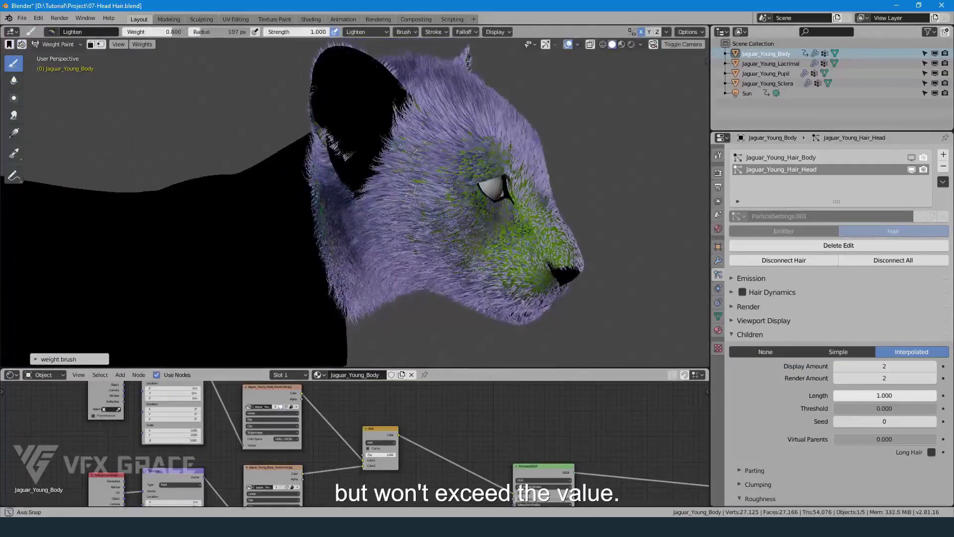
Step: Try raising the hair weights on the snout with the Lighten brush and undo the strokes
{"action": "middle_click_drag", "start_coordinate": [455, 184], "coordinate": [579, 223]}
{"action": "key", "text": "ctrl+z"}
{"action": "key", "text": "ctrl+z"}
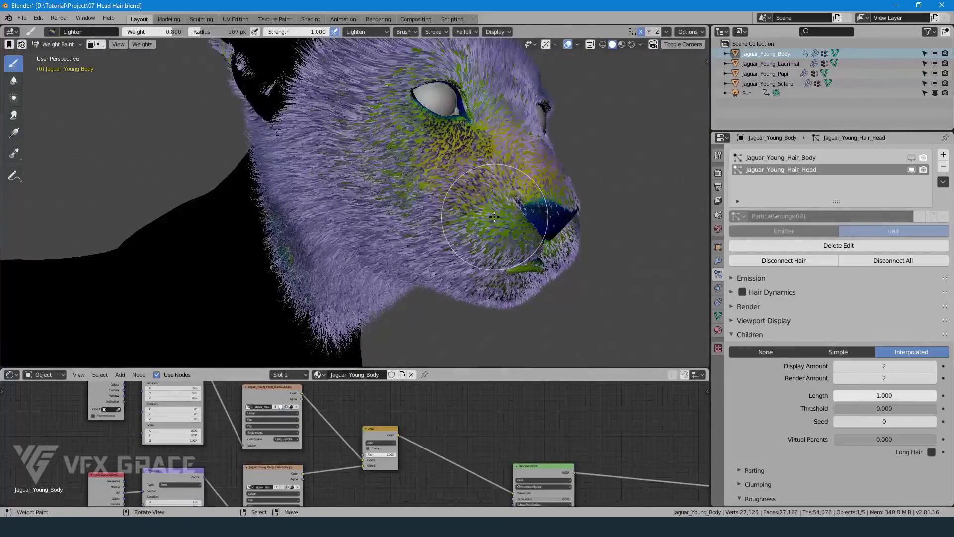
{"action": "mouse_move", "coordinate": [502, 175]}
{"action": "middle_mouse_down"}
{"action": "mouse_move", "coordinate": [478, 182]}
{"action": "mouse_move", "coordinate": [510, 189]}
{"action": "middle_mouse_up"}
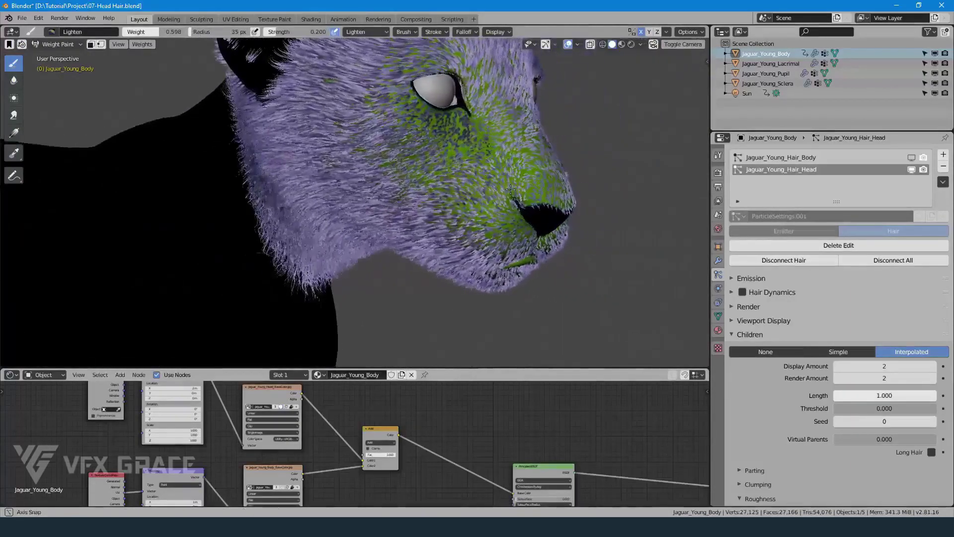
Step: Set the Lighten brush to weight 0.8 and radius 107 px for painting the face
{"action": "left_click", "coordinate": [471, 169]}
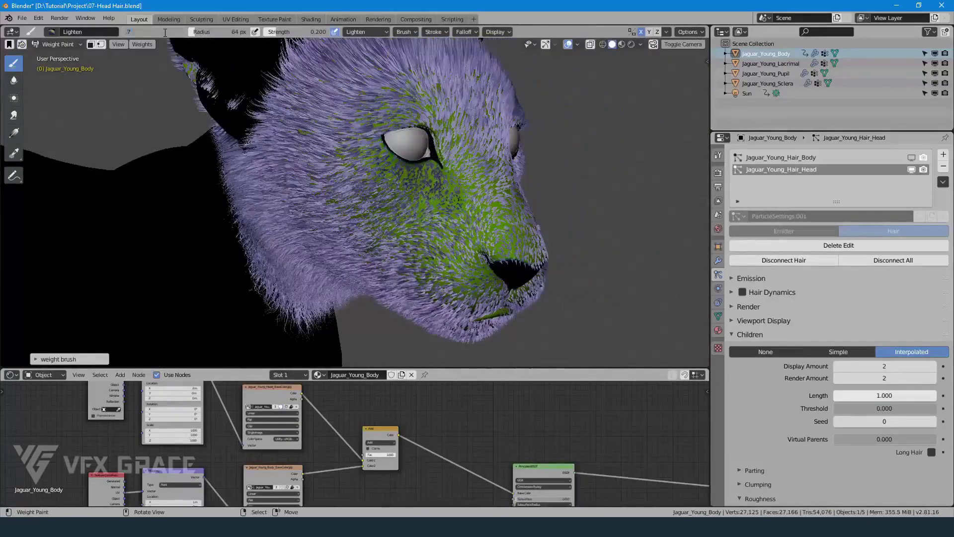
{"action": "middle_click_drag", "start_coordinate": [464, 197], "coordinate": [499, 199]}
{"action": "key", "text": "f"}
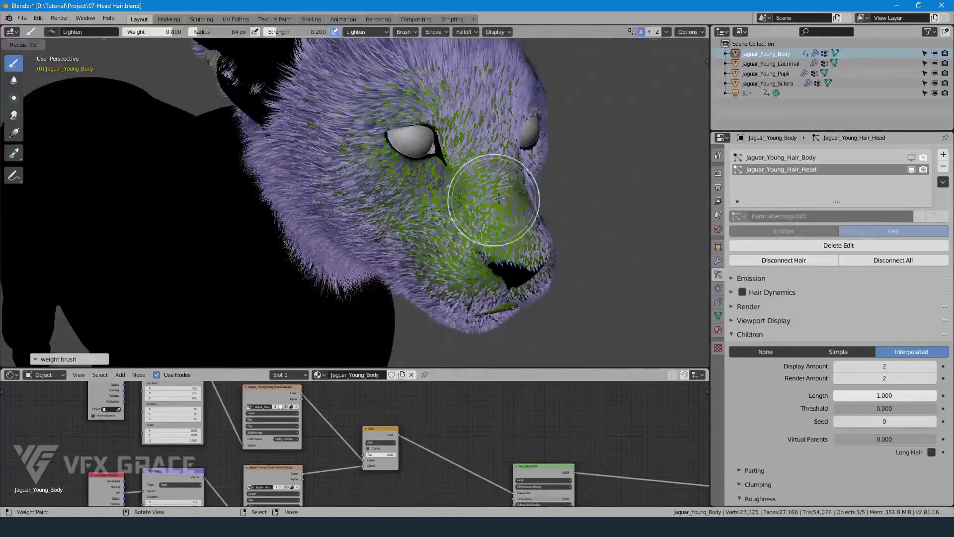
{"action": "scroll", "coordinate": [460, 279], "scroll_direction": "up", "scroll_amount": 2}
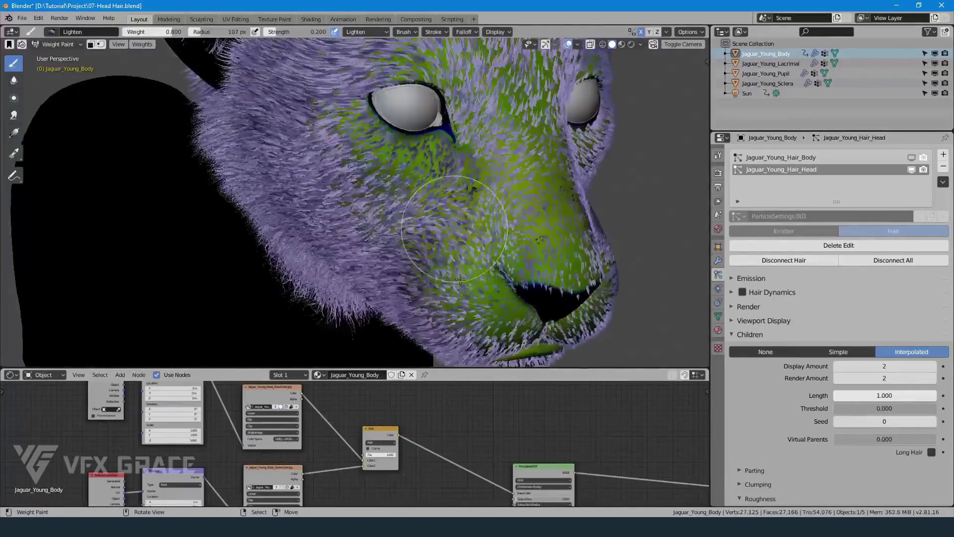
Step: Raise the hair weights on the muzzle and under the eye with the Lighten brush at strength 1
{"action": "middle_click_drag", "start_coordinate": [520, 142], "coordinate": [402, 213]}
{"action": "scroll", "coordinate": [467, 204], "scroll_direction": "up", "scroll_amount": 3}
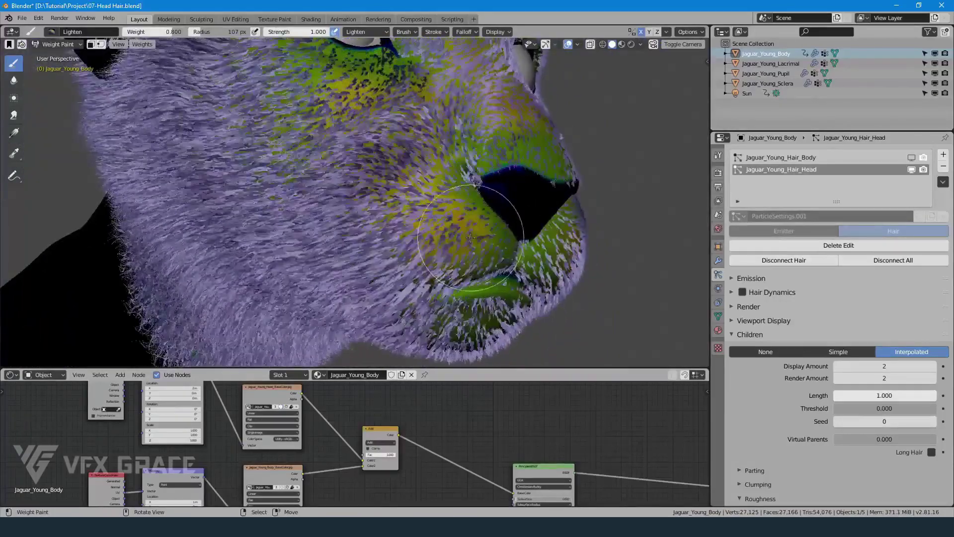
{"action": "middle_click_drag", "start_coordinate": [467, 199], "coordinate": [417, 218]}
{"action": "scroll", "coordinate": [417, 209], "scroll_direction": "up", "scroll_amount": 1}
{"action": "mouse_move", "coordinate": [453, 128]}
{"action": "middle_mouse_down"}
{"action": "mouse_move", "coordinate": [435, 171]}
{"action": "mouse_move", "coordinate": [462, 131]}
{"action": "middle_mouse_up"}
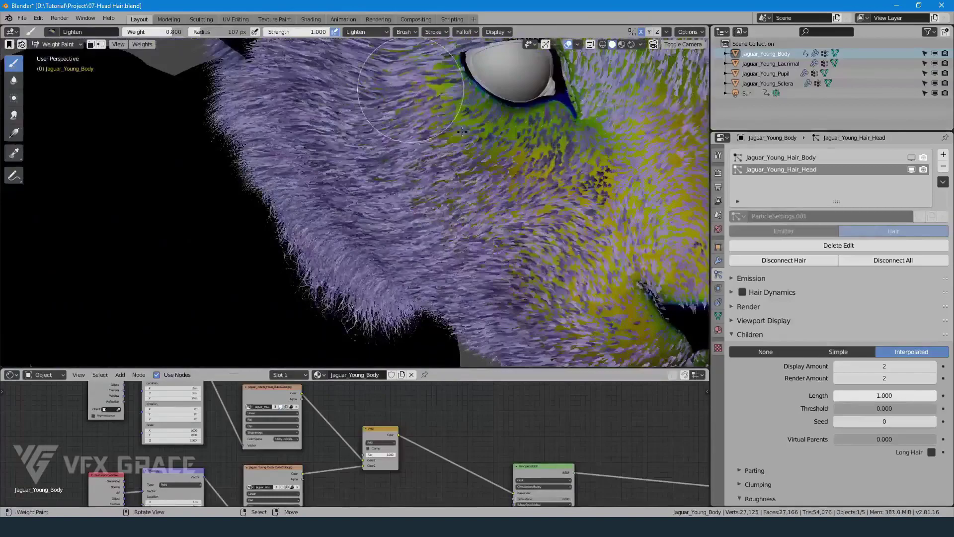
Step: Raise the hair weights along the nose bridge and between the eyes with the Lighten brush
{"action": "scroll", "coordinate": [570, 164], "scroll_direction": "down", "scroll_amount": 5}
{"action": "middle_click_drag", "start_coordinate": [562, 120], "coordinate": [572, 316]}
{"action": "scroll", "coordinate": [487, 104], "scroll_direction": "up", "scroll_amount": 2}
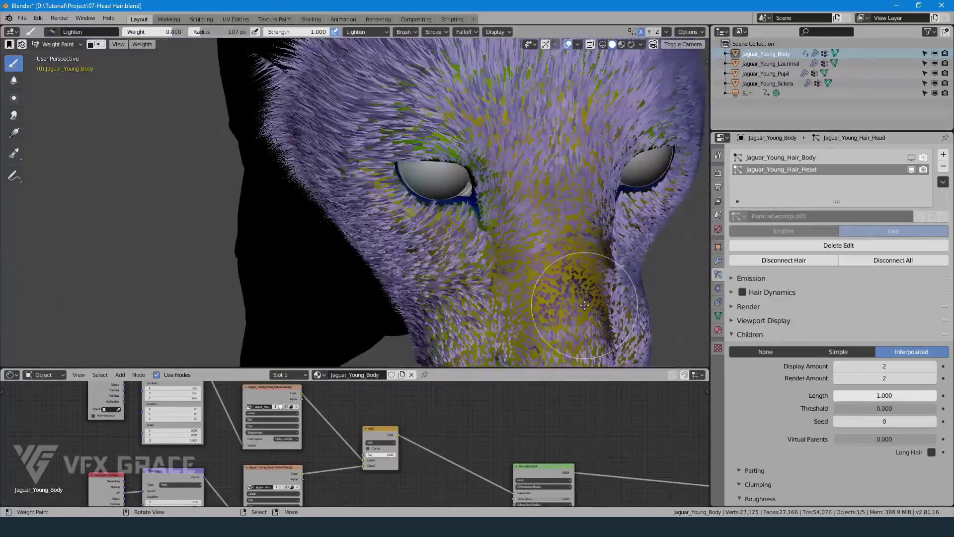
{"action": "scroll", "coordinate": [585, 305], "scroll_direction": "down", "scroll_amount": 4}
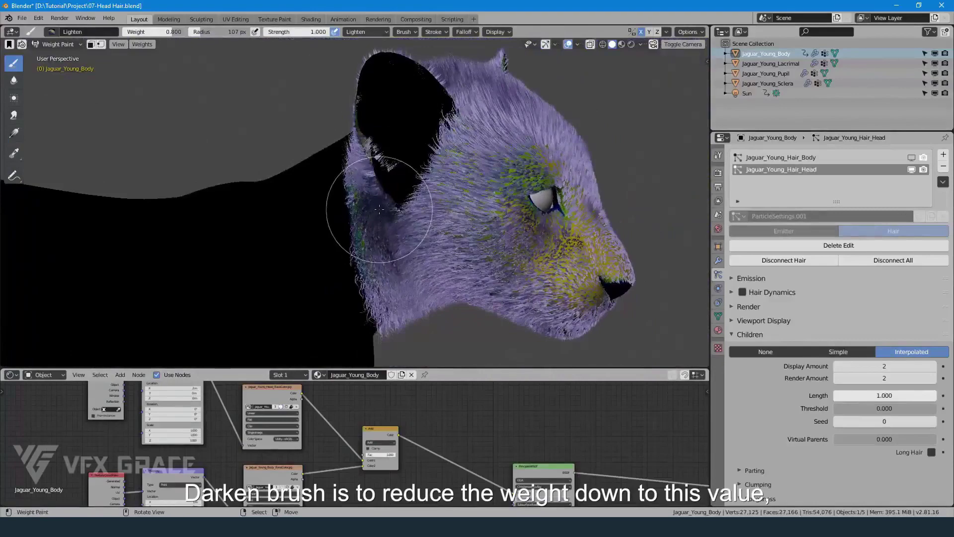
Step: Lower the hair weights on the cheek and neck with the Darken brush at weight 0.3 and radius 155 px
{"action": "scroll", "coordinate": [382, 145], "scroll_direction": "up", "scroll_amount": 4}
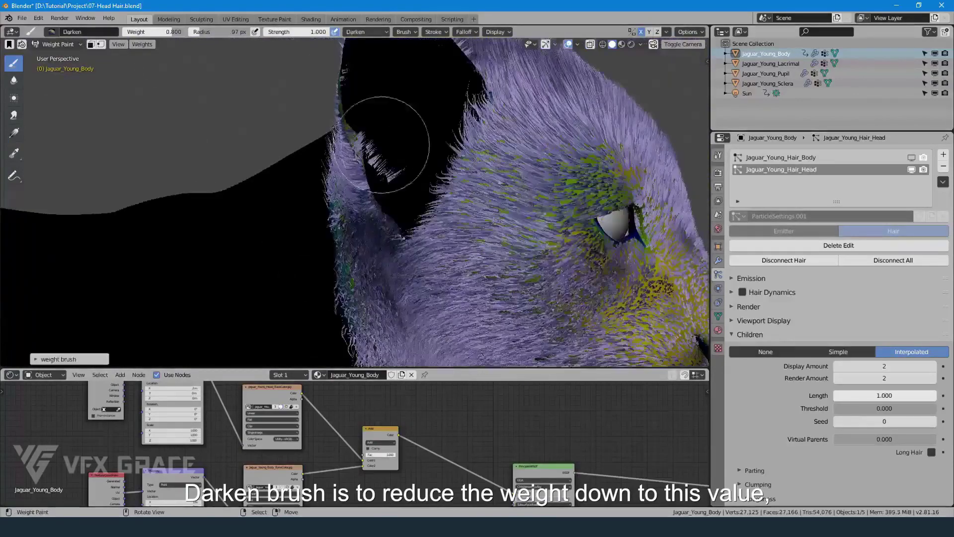
{"action": "middle_click_drag", "start_coordinate": [428, 149], "coordinate": [448, 160]}
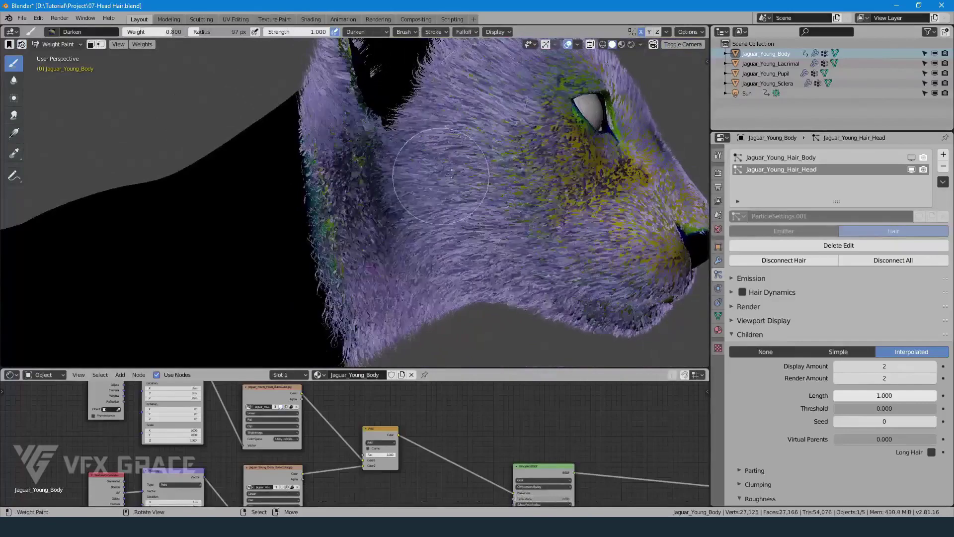
{"action": "left_click", "coordinate": [487, 168]}
{"action": "middle_click_drag", "start_coordinate": [456, 169], "coordinate": [478, 168]}
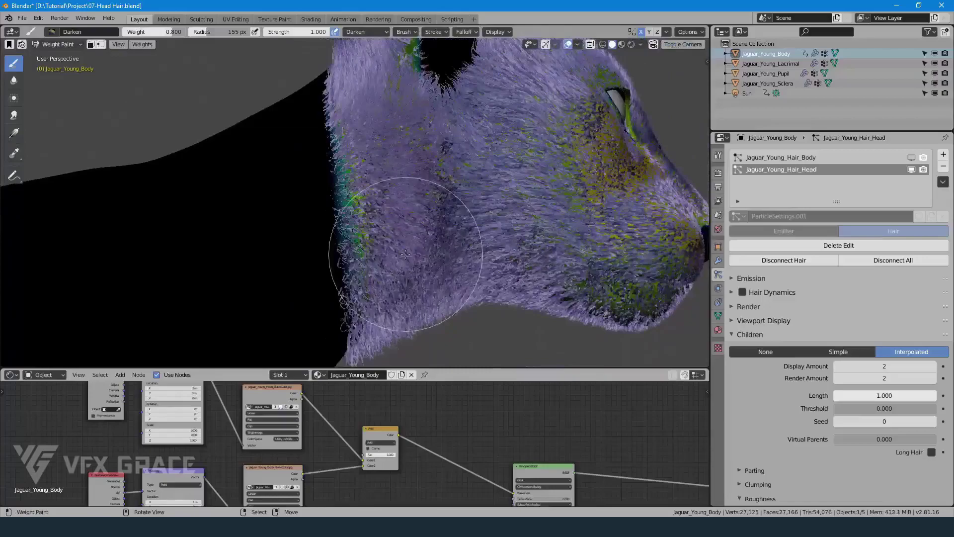
{"action": "middle_click_drag", "start_coordinate": [412, 143], "coordinate": [443, 203]}
{"action": "middle_click_drag", "start_coordinate": [429, 262], "coordinate": [462, 269]}
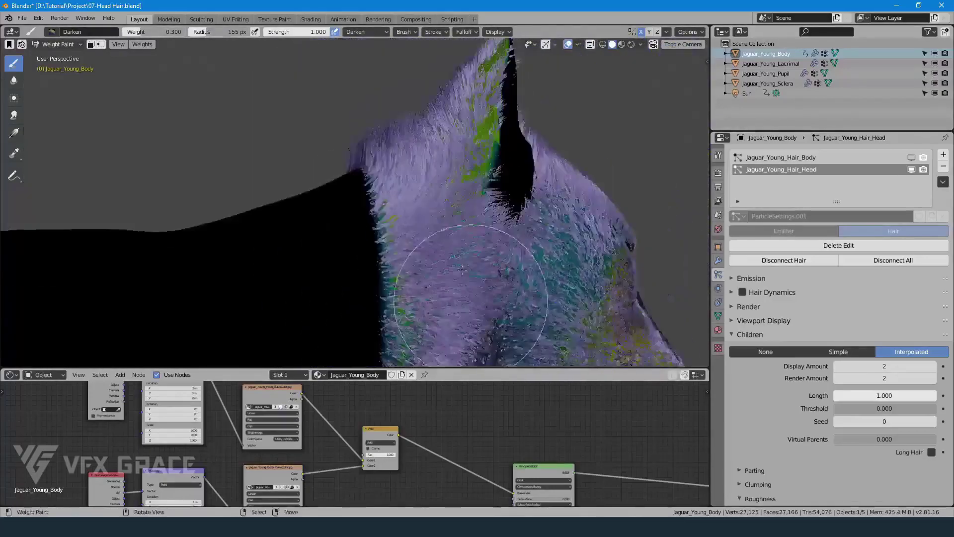
Step: Undo the last Darken stroke and lower the muzzle hair weights with the brush strength set to 0.444
{"action": "mouse_move", "coordinate": [393, 106]}
{"action": "middle_mouse_down"}
{"action": "mouse_move", "coordinate": [546, 215]}
{"action": "mouse_move", "coordinate": [495, 216]}
{"action": "mouse_move", "coordinate": [538, 248]}
{"action": "middle_mouse_up"}
{"action": "left_click", "coordinate": [539, 253]}
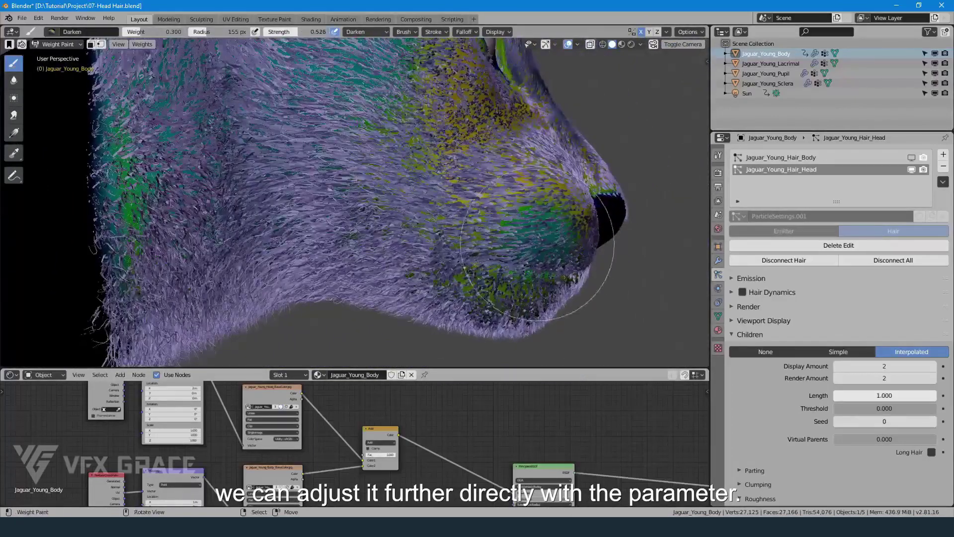
{"action": "key", "text": "ctrl+z"}
{"action": "middle_click_drag", "start_coordinate": [497, 204], "coordinate": [517, 234]}
{"action": "key", "text": "shift+f"}
{"action": "middle_click_drag", "start_coordinate": [522, 273], "coordinate": [468, 177]}
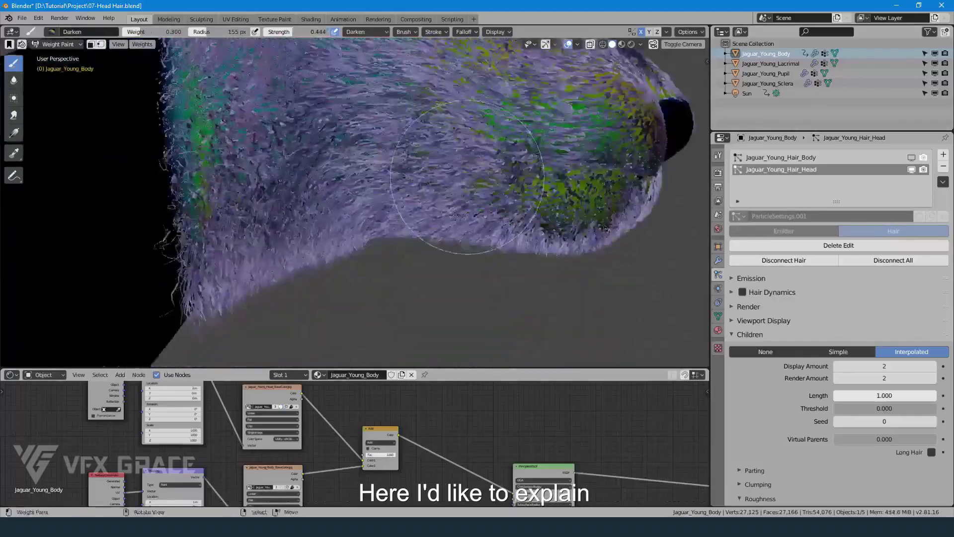
{"action": "middle_click_drag", "start_coordinate": [455, 214], "coordinate": [423, 197]}
{"action": "scroll", "coordinate": [420, 213], "scroll_direction": "down", "scroll_amount": 3}
{"action": "scroll", "coordinate": [373, 218], "scroll_direction": "up", "scroll_amount": 2}
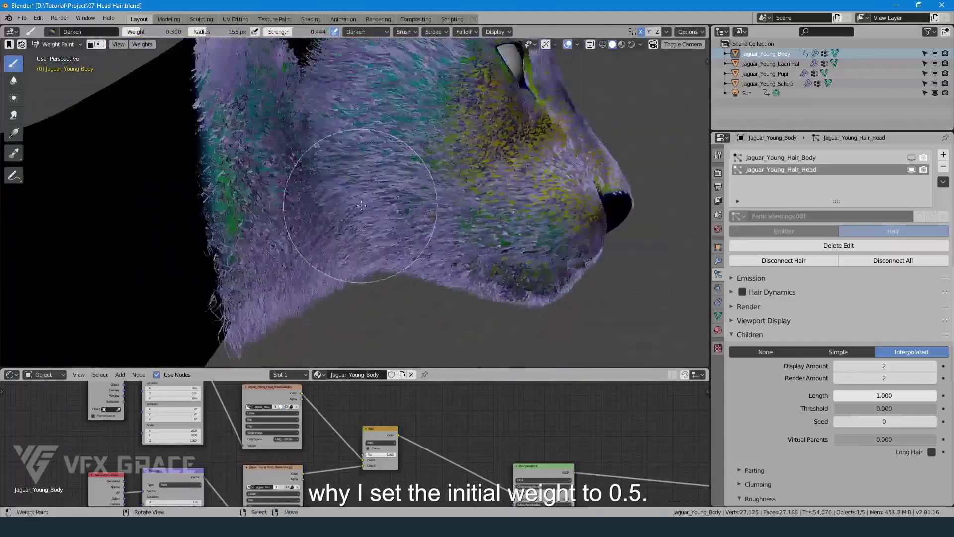
Step: Inspect the painted head hair in Object Mode
{"action": "mouse_move", "coordinate": [367, 217]}
{"action": "middle_mouse_down", "text": "shift"}
{"action": "mouse_move", "coordinate": [420, 281]}
{"action": "mouse_move", "coordinate": [400, 122]}
{"action": "mouse_move", "coordinate": [437, 145]}
{"action": "mouse_move", "coordinate": [453, 214]}
{"action": "mouse_move", "coordinate": [448, 273]}
{"action": "middle_mouse_up", "text": "shift"}
{"action": "key", "text": "ctrl+Tab"}
{"action": "left_click", "coordinate": [348, 244]}
{"action": "mouse_move", "coordinate": [408, 234]}
{"action": "middle_mouse_down", "text": "shift"}
{"action": "mouse_move", "coordinate": [422, 174]}
{"action": "mouse_move", "coordinate": [468, 186]}
{"action": "mouse_move", "coordinate": [478, 239]}
{"action": "mouse_move", "coordinate": [477, 199]}
{"action": "middle_mouse_up", "text": "shift"}
{"action": "scroll", "coordinate": [469, 186], "scroll_direction": "down", "scroll_amount": 1}
Step: Return to Weight Paint and set the Lighten brush to weight 0.8 and strength 0.412
{"action": "key", "text": "ctrl+Tab"}
{"action": "left_click", "coordinate": [383, 172]}
{"action": "left_click_drag", "start_coordinate": [158, 32], "coordinate": [152, 32]}
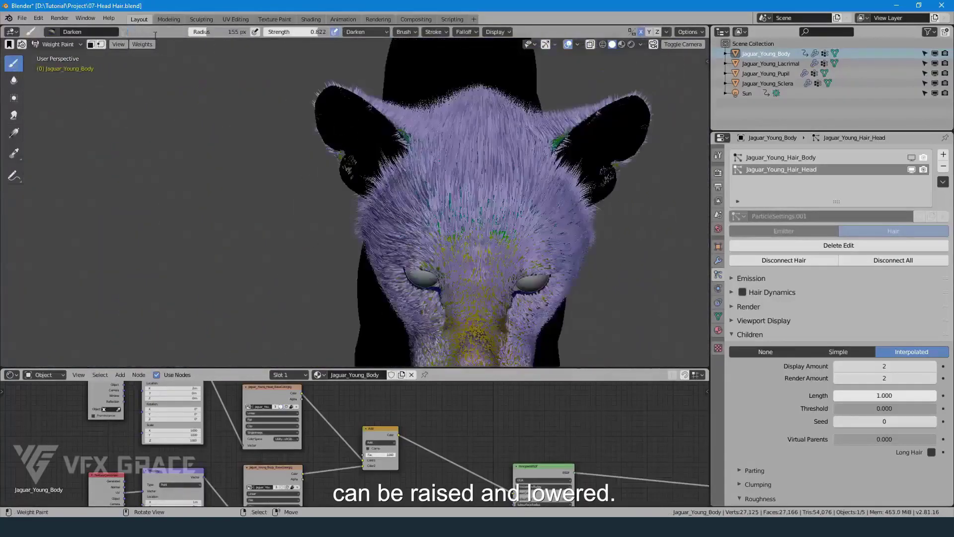
{"action": "mouse_move", "coordinate": [485, 159]}
{"action": "middle_mouse_down"}
{"action": "mouse_move", "coordinate": [487, 199]}
{"action": "mouse_move", "coordinate": [488, 130]}
{"action": "mouse_move", "coordinate": [472, 160]}
{"action": "mouse_move", "coordinate": [562, 114]}
{"action": "middle_mouse_up"}
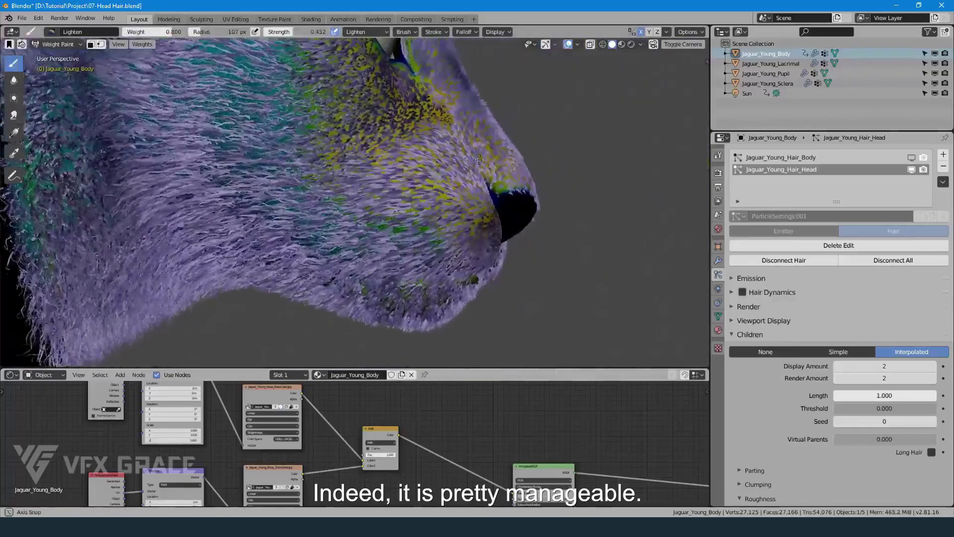
Step: Switch to Object Mode and set the head hair's children display and render amounts to 5
{"action": "middle_click_drag", "start_coordinate": [453, 214], "coordinate": [433, 184], "text": "shift"}
{"action": "key", "text": "ctrl+Tab"}
{"action": "left_click", "coordinate": [381, 184]}
{"action": "scroll", "coordinate": [369, 169], "scroll_direction": "down", "scroll_amount": 5}
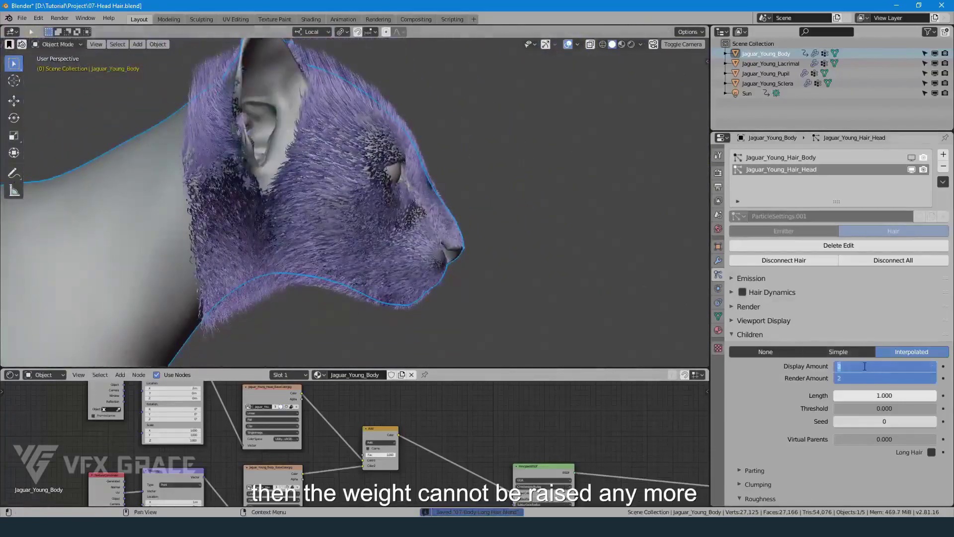
{"action": "type", "text": "5"}
{"action": "key", "text": "Return"}
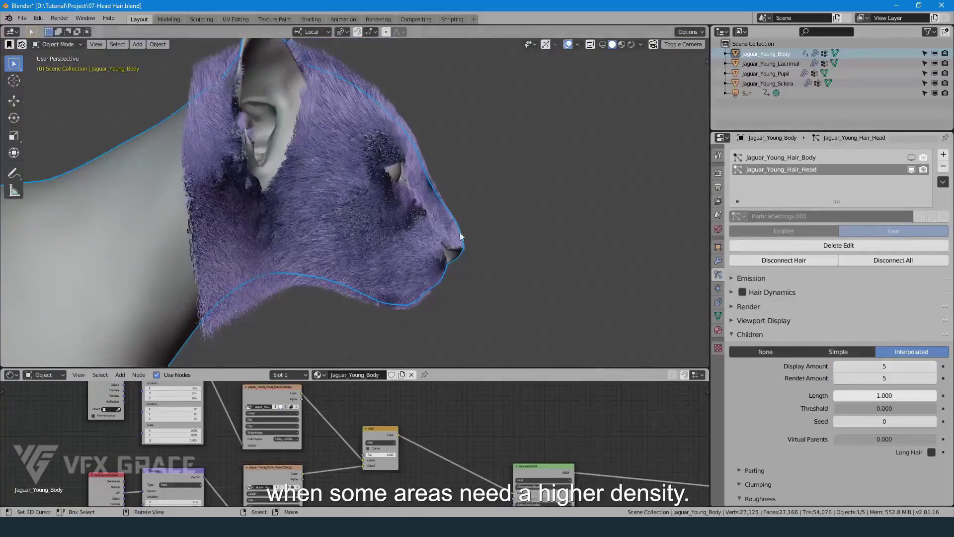
Step: Set the children display and render amounts to 6 and inspect the hair around the nose, mouth and eyes
{"action": "mouse_move", "coordinate": [461, 237]}
{"action": "middle_mouse_down"}
{"action": "mouse_move", "coordinate": [410, 222]}
{"action": "mouse_move", "coordinate": [296, 225]}
{"action": "mouse_move", "coordinate": [359, 237]}
{"action": "mouse_move", "coordinate": [307, 229]}
{"action": "mouse_move", "coordinate": [475, 203]}
{"action": "mouse_move", "coordinate": [425, 184]}
{"action": "mouse_move", "coordinate": [504, 224]}
{"action": "mouse_move", "coordinate": [470, 264]}
{"action": "mouse_move", "coordinate": [507, 281]}
{"action": "mouse_move", "coordinate": [459, 247]}
{"action": "middle_mouse_up"}
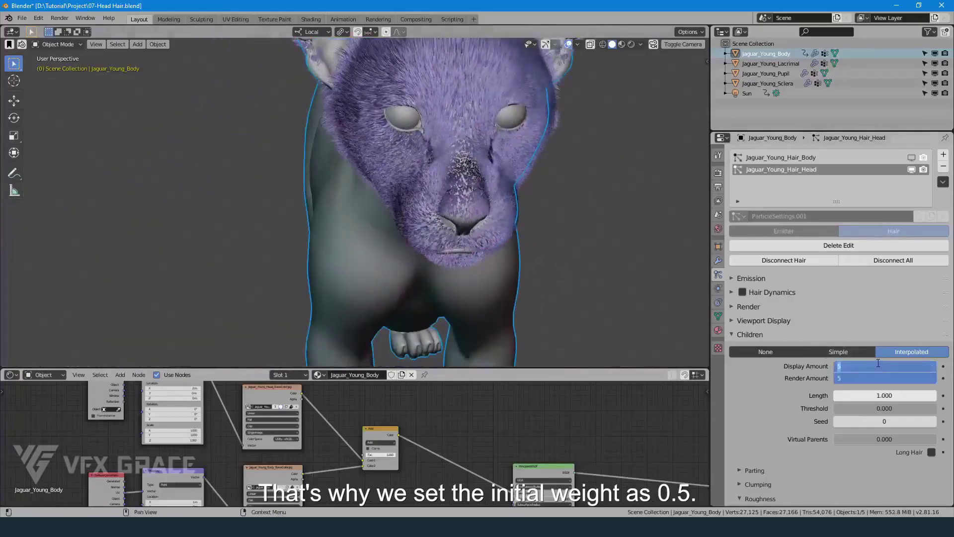
{"action": "key", "text": "Return"}
{"action": "middle_click_drag", "start_coordinate": [497, 135], "coordinate": [443, 136]}
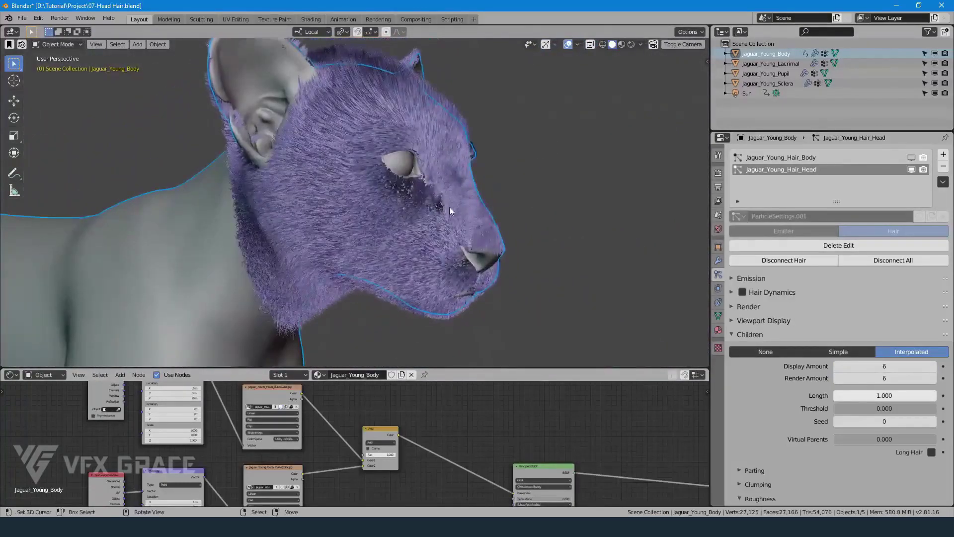
{"action": "middle_click_drag", "start_coordinate": [449, 207], "coordinate": [433, 281]}
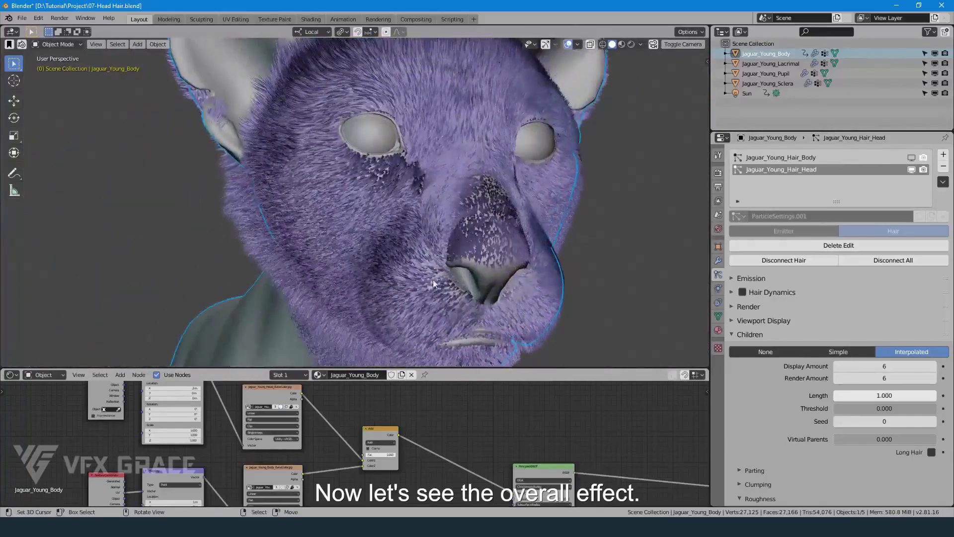
{"action": "middle_click_drag", "start_coordinate": [490, 319], "coordinate": [449, 207]}
{"action": "scroll", "coordinate": [449, 207], "scroll_direction": "up", "scroll_amount": 2}
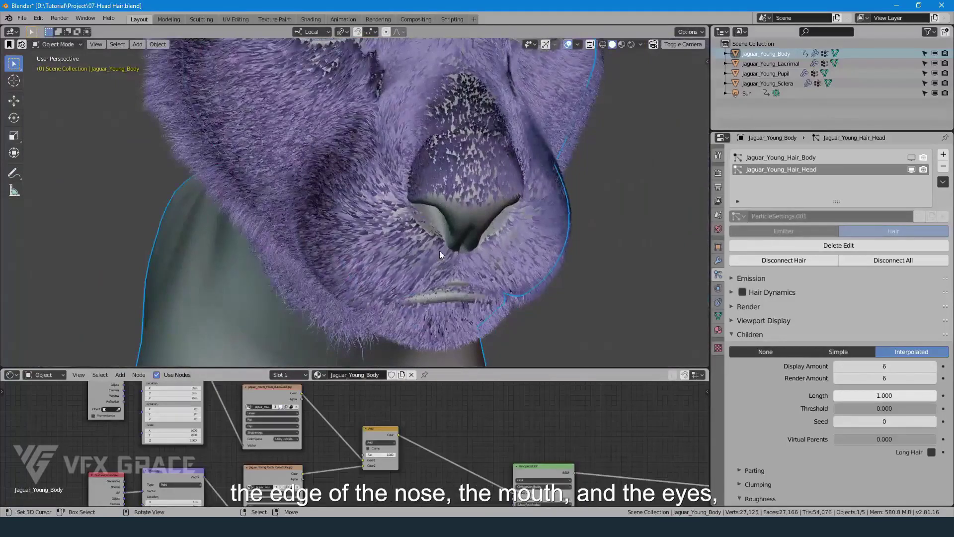
{"action": "middle_click_drag", "start_coordinate": [440, 251], "coordinate": [418, 184]}
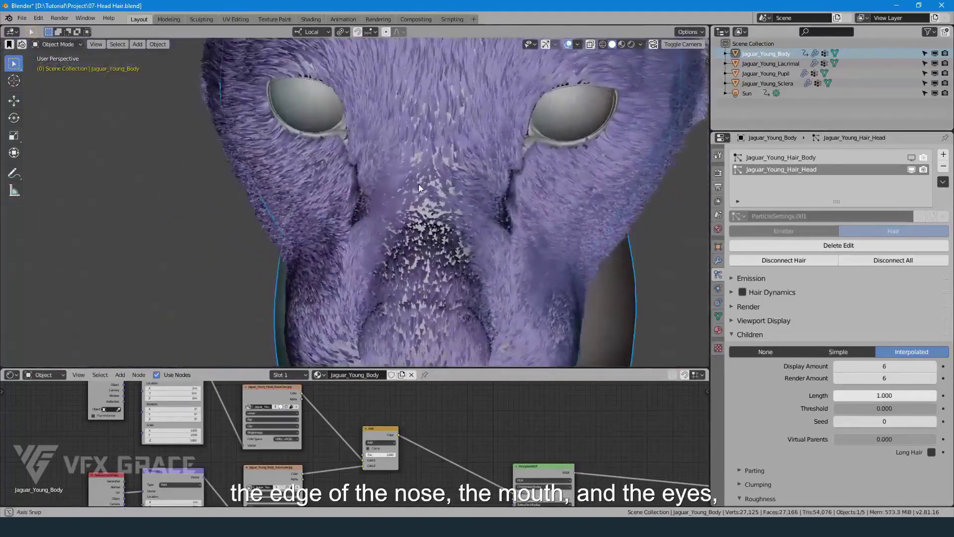
Step: Hide the head hair in the viewport and raise the nose bridge weights with the Lighten brush at weight 0.863
{"action": "left_click", "coordinate": [911, 170]}
{"action": "key", "text": "ctrl+Tab"}
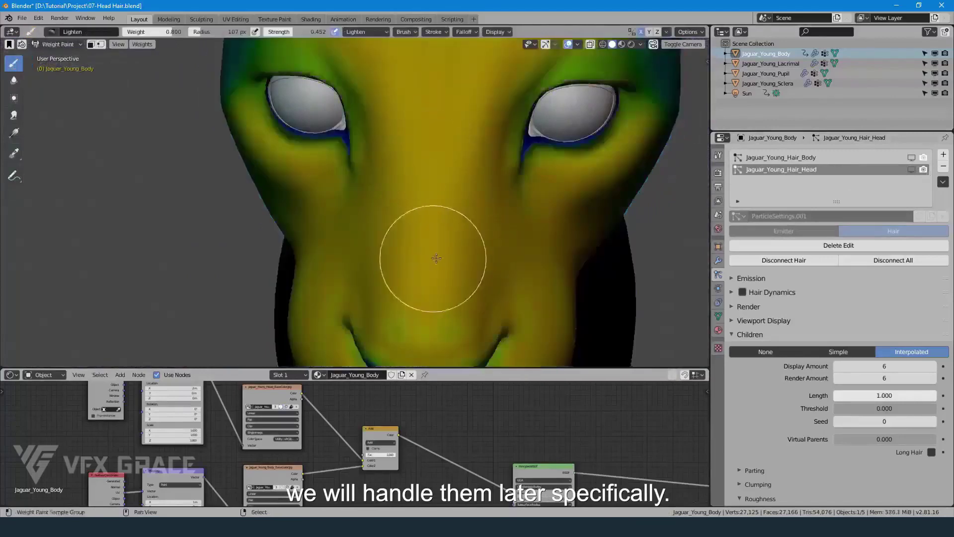
{"action": "scroll", "coordinate": [446, 189], "scroll_direction": "up", "scroll_amount": 2}
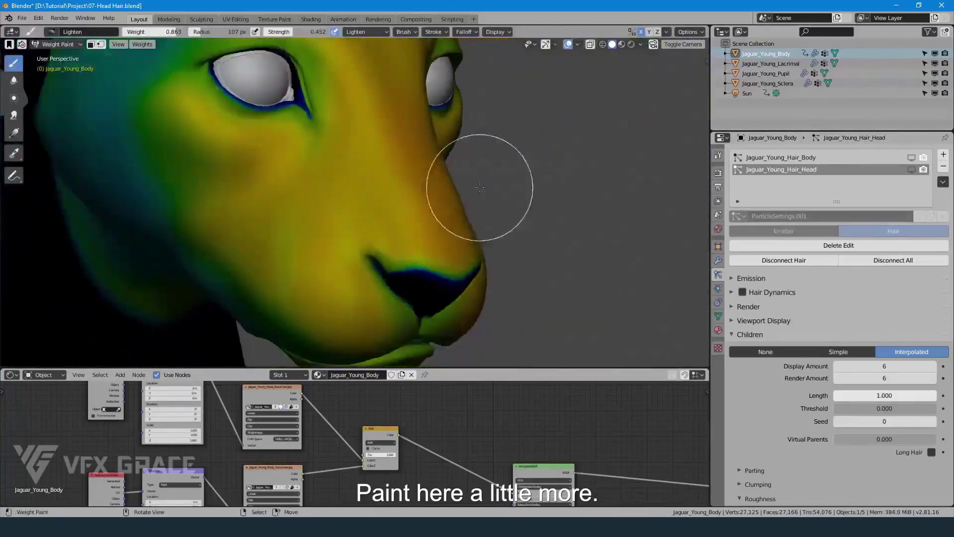
{"action": "middle_click_drag", "start_coordinate": [480, 187], "coordinate": [263, 201]}
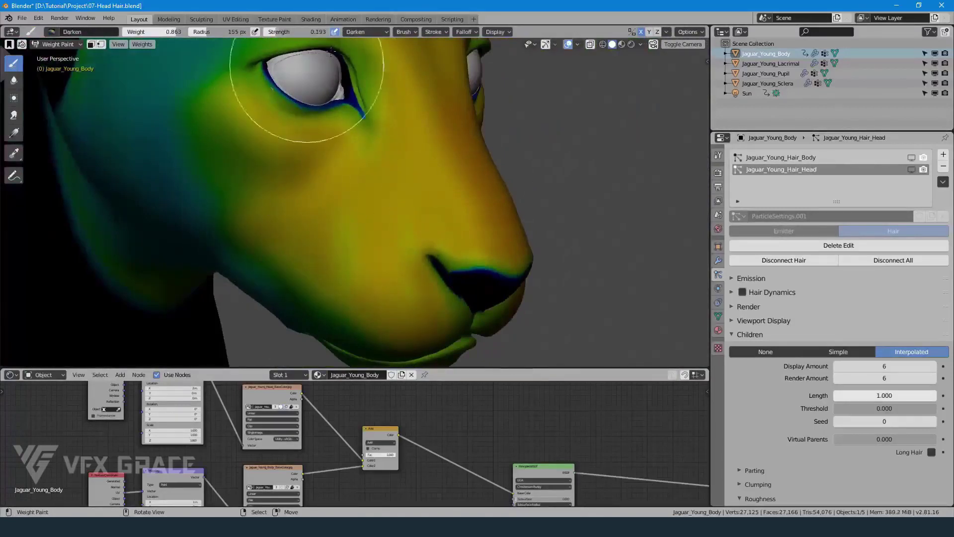
Step: In Edit Mode, select the region inside the edge loops around both eyes and clear the Hair_Head weights there
{"action": "key", "text": "z"}
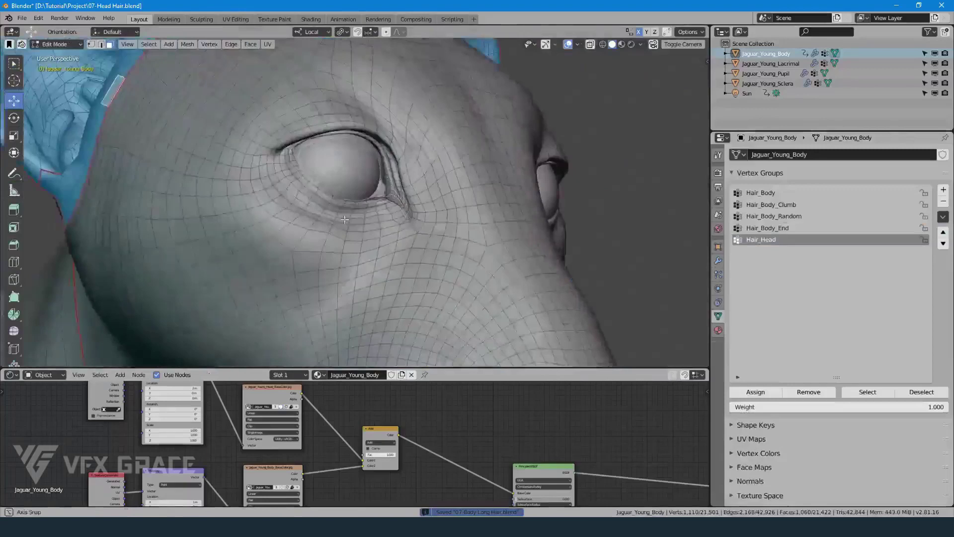
{"action": "scroll", "coordinate": [351, 204], "scroll_direction": "up", "scroll_amount": 3}
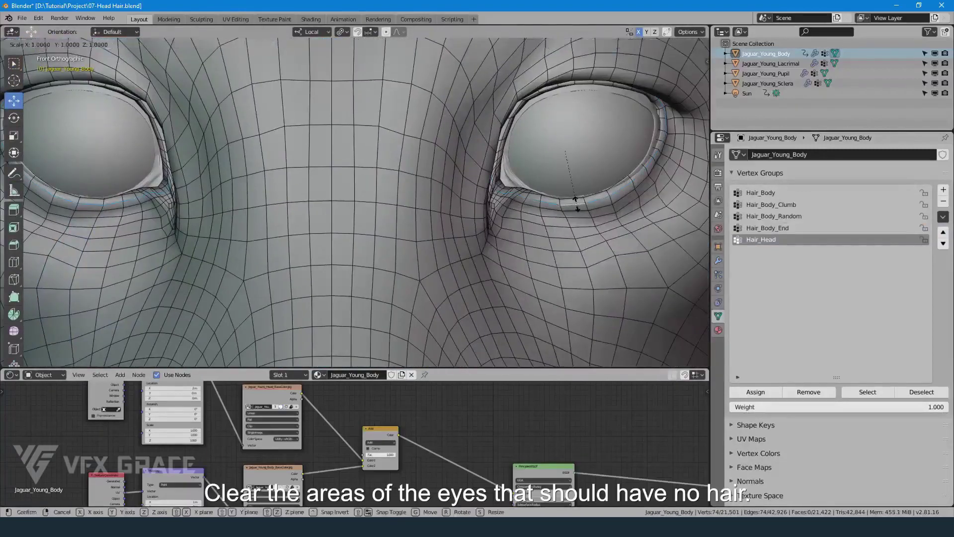
{"action": "right_click", "coordinate": [576, 204]}
{"action": "key", "text": "a"}
{"action": "mouse_move", "coordinate": [577, 261]}
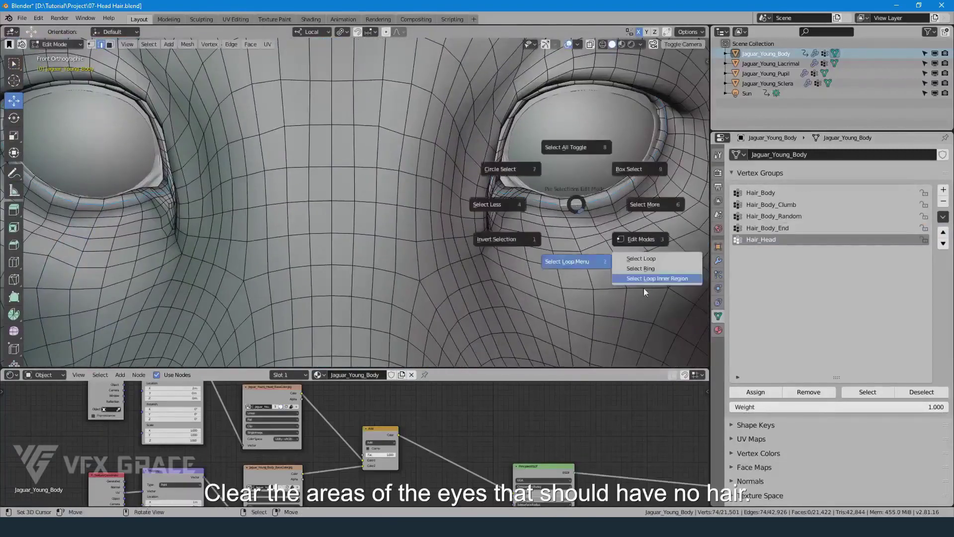
{"action": "left_click", "coordinate": [643, 281]}
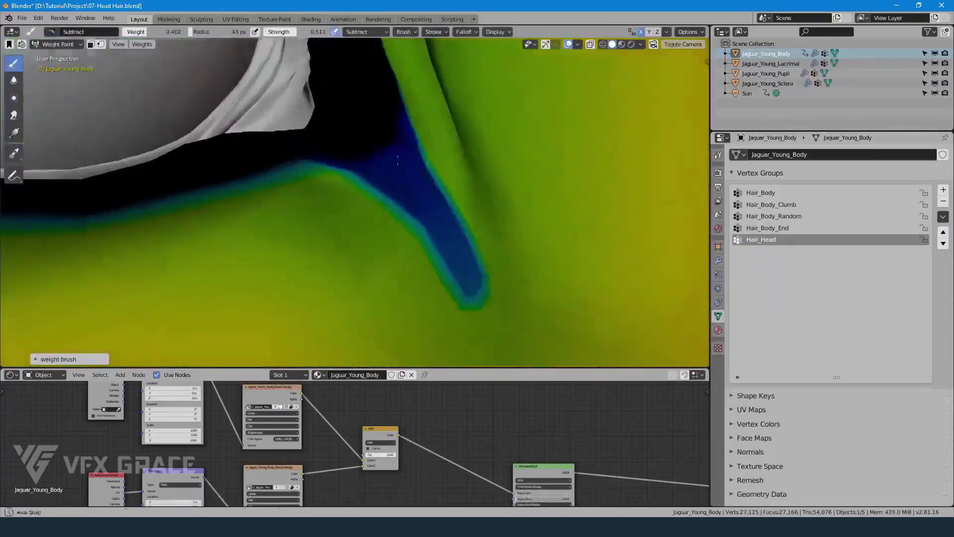
{"action": "middle_click_drag", "start_coordinate": [398, 159], "coordinate": [399, 131]}
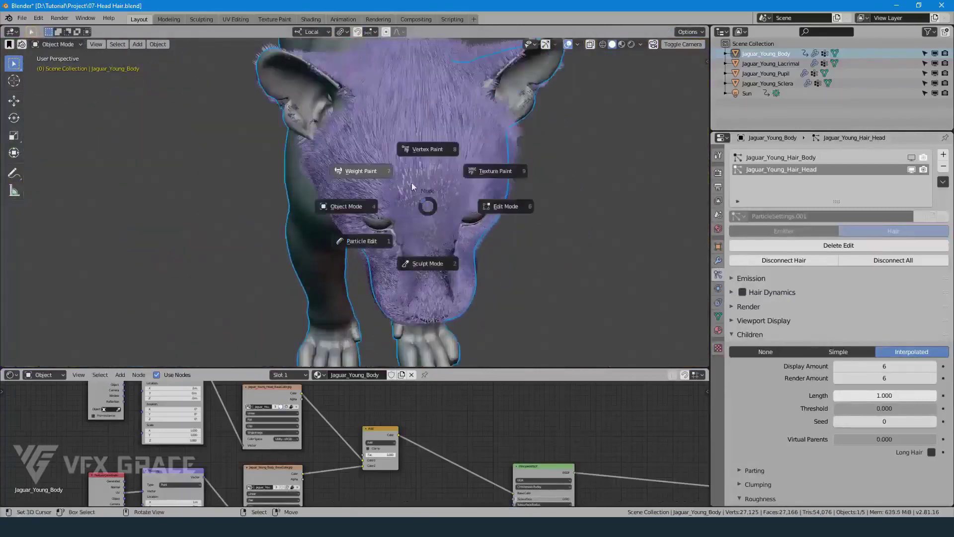
Step: Raise the hair weights on top of the head with the Lighten brush at weight 0.6, checking them in Object Mode
{"action": "left_click", "coordinate": [418, 169]}
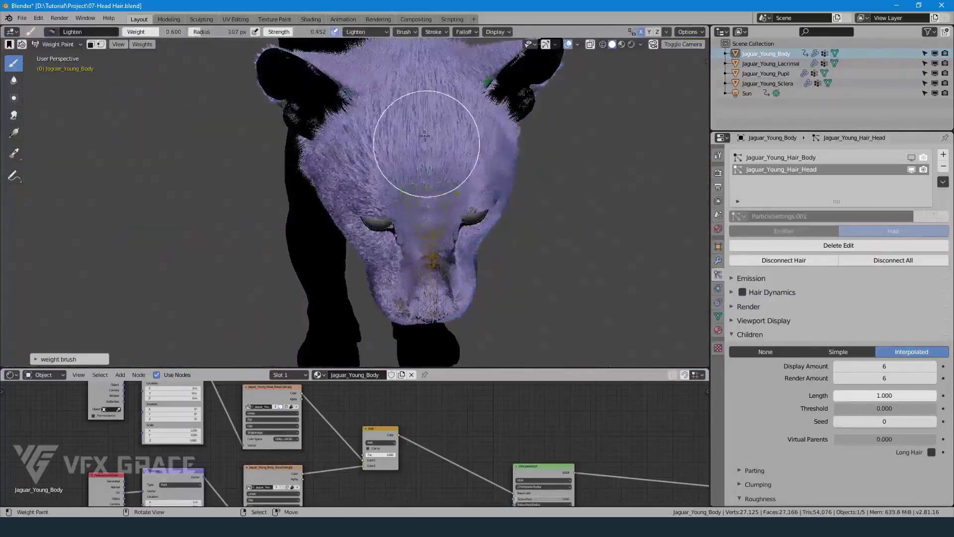
{"action": "middle_click_drag", "start_coordinate": [425, 136], "coordinate": [428, 172]}
{"action": "key", "text": "ctrl+Tab"}
{"action": "left_click", "coordinate": [407, 176]}
{"action": "key", "text": "ctrl+Tab"}
{"action": "left_click", "coordinate": [348, 137]}
{"action": "middle_click_drag", "start_coordinate": [433, 231], "coordinate": [437, 203]}
{"action": "scroll", "coordinate": [432, 209], "scroll_direction": "up", "scroll_amount": 3}
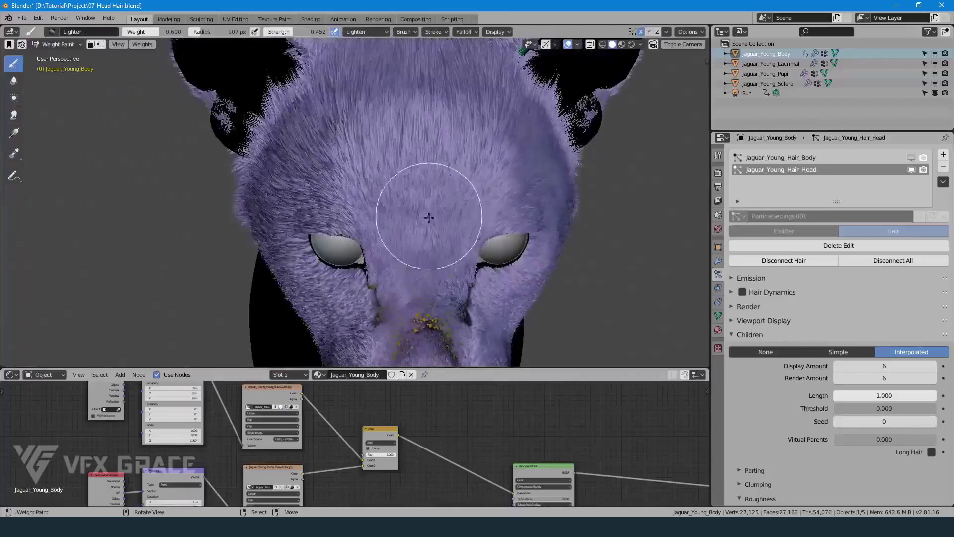
Step: Raise the forehead hair weights with the Lighten brush at weight 0.827 and strength 1
{"action": "mouse_move", "coordinate": [429, 218]}
{"action": "left_mouse_down"}
{"action": "mouse_move", "coordinate": [443, 145]}
{"action": "mouse_move", "coordinate": [381, 164]}
{"action": "left_mouse_up"}
{"action": "key", "text": "shift+f"}
{"action": "left_click", "coordinate": [458, 170]}
{"action": "mouse_move", "coordinate": [457, 170]}
{"action": "middle_mouse_down"}
{"action": "mouse_move", "coordinate": [432, 179]}
{"action": "mouse_move", "coordinate": [414, 155]}
{"action": "middle_mouse_up"}
{"action": "mouse_move", "coordinate": [420, 210]}
{"action": "left_mouse_down"}
{"action": "mouse_move", "coordinate": [405, 132]}
{"action": "mouse_move", "coordinate": [477, 159]}
{"action": "mouse_move", "coordinate": [437, 179]}
{"action": "mouse_move", "coordinate": [382, 175]}
{"action": "left_mouse_up"}
{"action": "middle_click_drag", "start_coordinate": [382, 176], "coordinate": [467, 166]}
Step: Return to Object Mode and examine the head hair density from the side
{"action": "key", "text": "ctrl+Tab"}
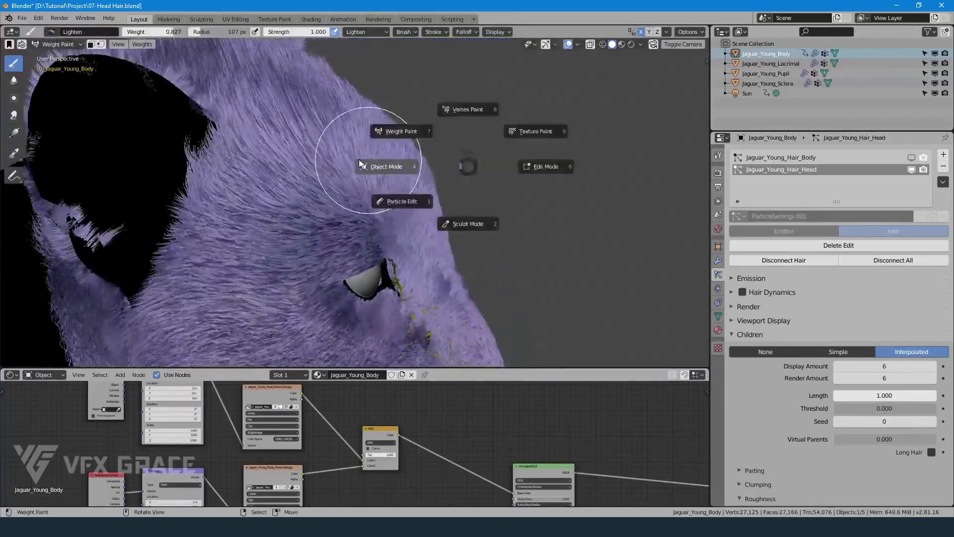
{"action": "left_click", "coordinate": [366, 165]}
{"action": "scroll", "coordinate": [329, 200], "scroll_direction": "down", "scroll_amount": 3}
{"action": "mouse_move", "coordinate": [329, 199]}
{"action": "middle_mouse_down"}
{"action": "mouse_move", "coordinate": [207, 229]}
{"action": "mouse_move", "coordinate": [287, 220]}
{"action": "middle_mouse_up"}
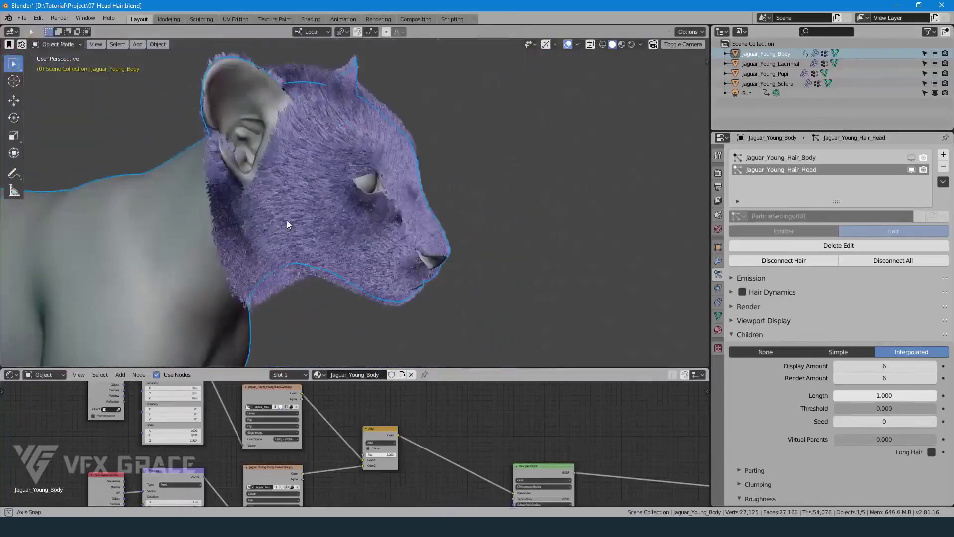
{"action": "scroll", "coordinate": [287, 220], "scroll_direction": "up", "scroll_amount": 2}
{"action": "middle_click_drag", "start_coordinate": [375, 214], "coordinate": [351, 222]}
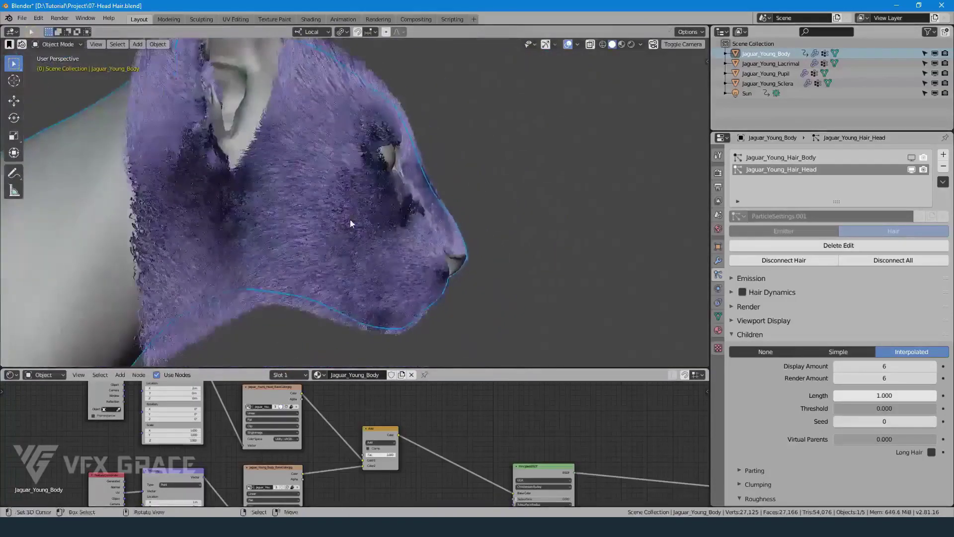
{"action": "scroll", "coordinate": [336, 214], "scroll_direction": "up", "scroll_amount": 6}
{"action": "middle_click_drag", "start_coordinate": [304, 194], "coordinate": [306, 238]}
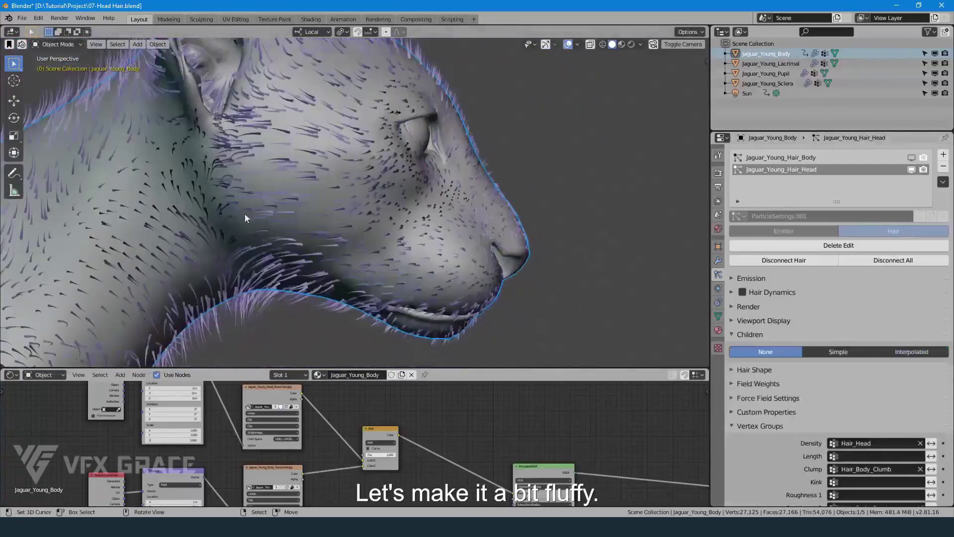
Step: Enter Particle Edit, select the hair tips and set the Puff brush to radius 213 px and strength 0.5
{"action": "key", "text": "ctrl+Tab"}
{"action": "key", "text": "f"}
{"action": "left_click", "coordinate": [324, 200]}
{"action": "right_click", "coordinate": [323, 196]}
{"action": "left_click", "coordinate": [321, 327]}
{"action": "key", "text": "w"}
{"action": "left_click", "coordinate": [309, 247]}
{"action": "middle_click_drag", "start_coordinate": [309, 248], "coordinate": [534, 98]}
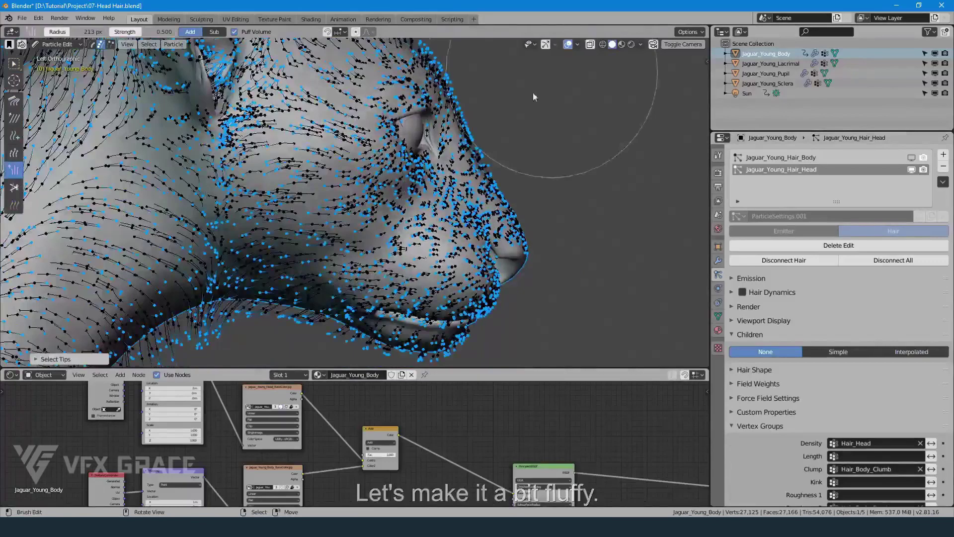
Step: Puff the hair along the throat and jaw in the left orthographic wireframe view
{"action": "key", "text": "shift+z"}
{"action": "key", "text": "ctrl+KP_3"}
{"action": "middle_click_drag", "start_coordinate": [268, 272], "coordinate": [286, 228], "text": "shift"}
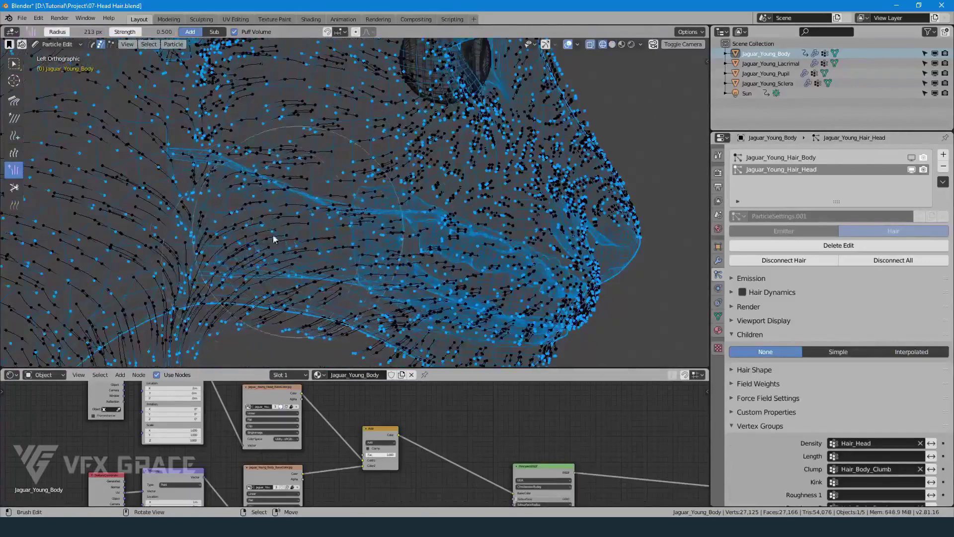
{"action": "left_click", "coordinate": [440, 191]}
Step: Return to Object Mode, switch the head hair's children to Interpolated and check the fluffiness around the head
{"action": "key", "text": "ctrl+Tab"}
{"action": "scroll", "coordinate": [348, 149], "scroll_direction": "down", "scroll_amount": 4}
{"action": "middle_click_drag", "start_coordinate": [358, 144], "coordinate": [329, 128]}
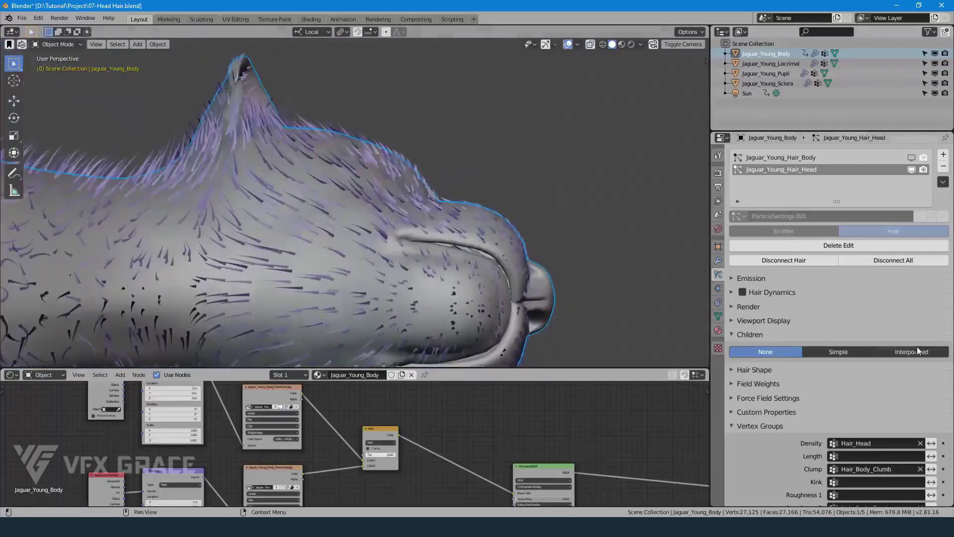
{"action": "left_click", "coordinate": [920, 351]}
{"action": "middle_click_drag", "start_coordinate": [352, 200], "coordinate": [351, 179]}
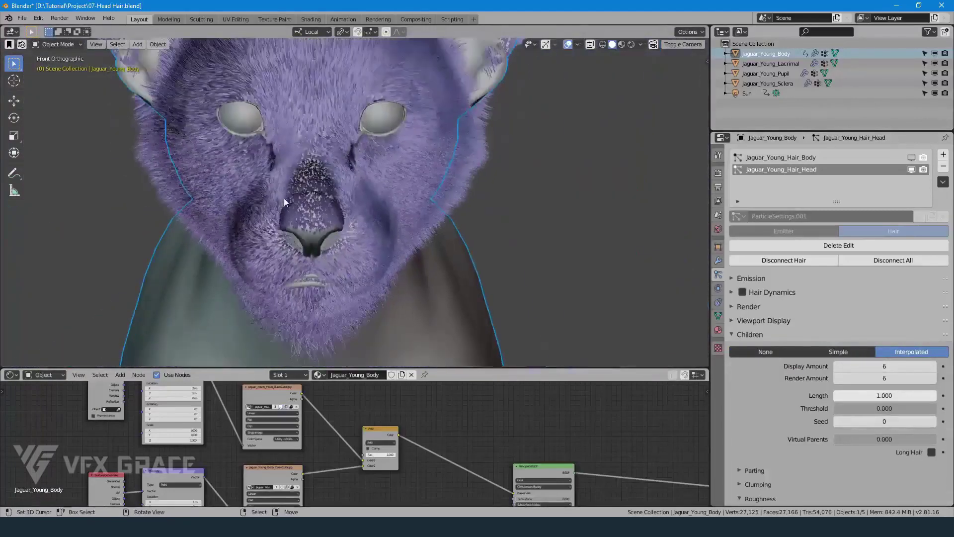
{"action": "middle_click_drag", "start_coordinate": [394, 184], "coordinate": [378, 228]}
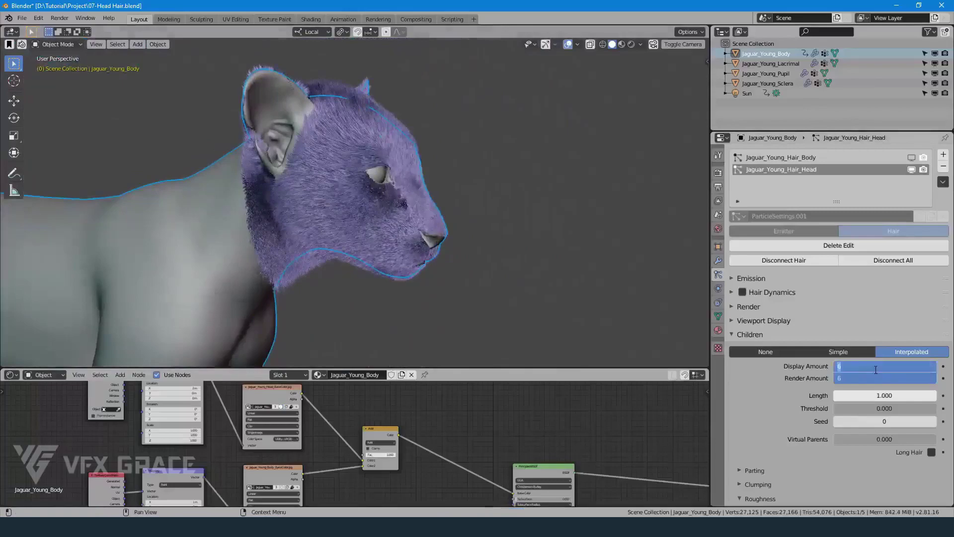
Step: Examine the hair thickness on the cheek and set the head hair's children Display Amount and Render Amount to 22
{"action": "mouse_move", "coordinate": [438, 259]}
{"action": "middle_mouse_down"}
{"action": "mouse_move", "coordinate": [389, 195]}
{"action": "mouse_move", "coordinate": [322, 226]}
{"action": "mouse_move", "coordinate": [371, 224]}
{"action": "mouse_move", "coordinate": [400, 209]}
{"action": "mouse_move", "coordinate": [335, 215]}
{"action": "mouse_move", "coordinate": [341, 301]}
{"action": "middle_mouse_up"}
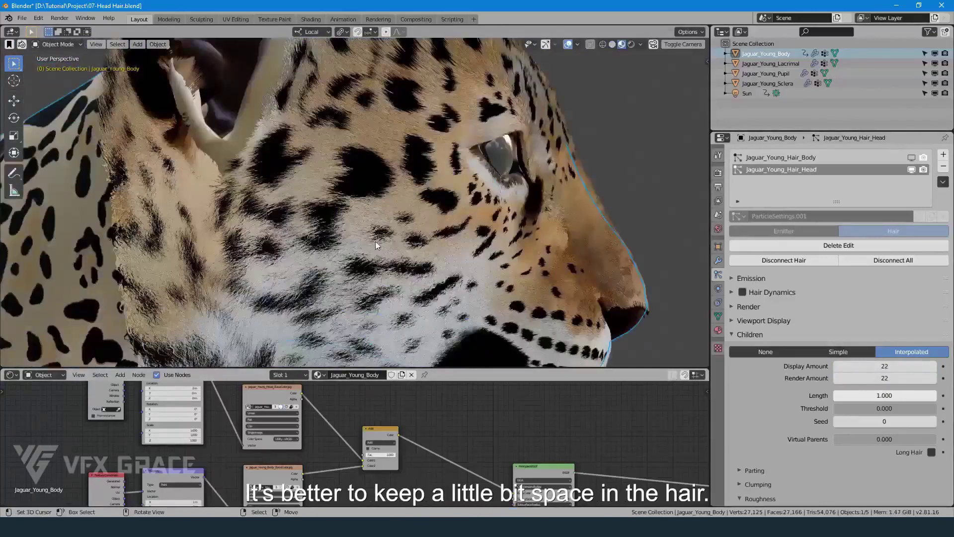
{"action": "middle_click_drag", "start_coordinate": [375, 241], "coordinate": [409, 211]}
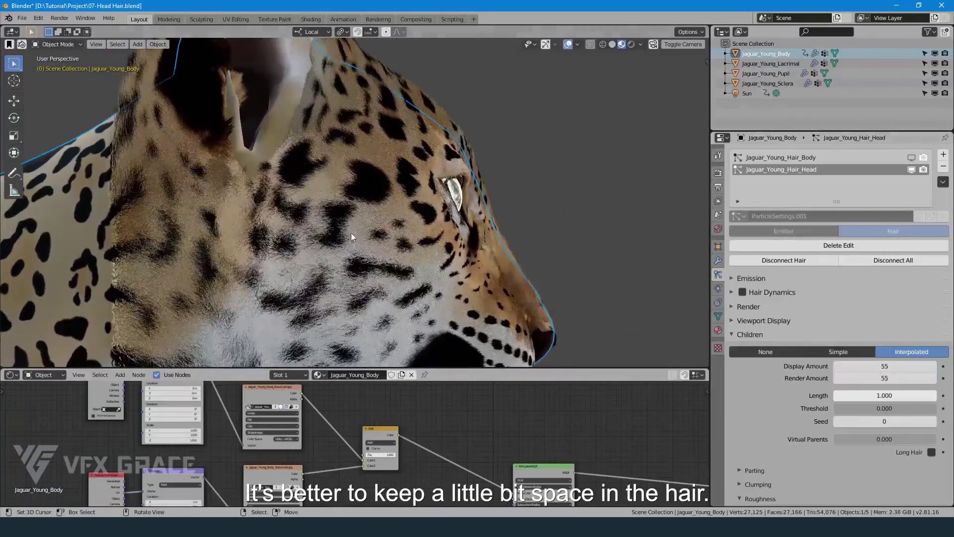
{"action": "middle_click_drag", "start_coordinate": [351, 233], "coordinate": [341, 264]}
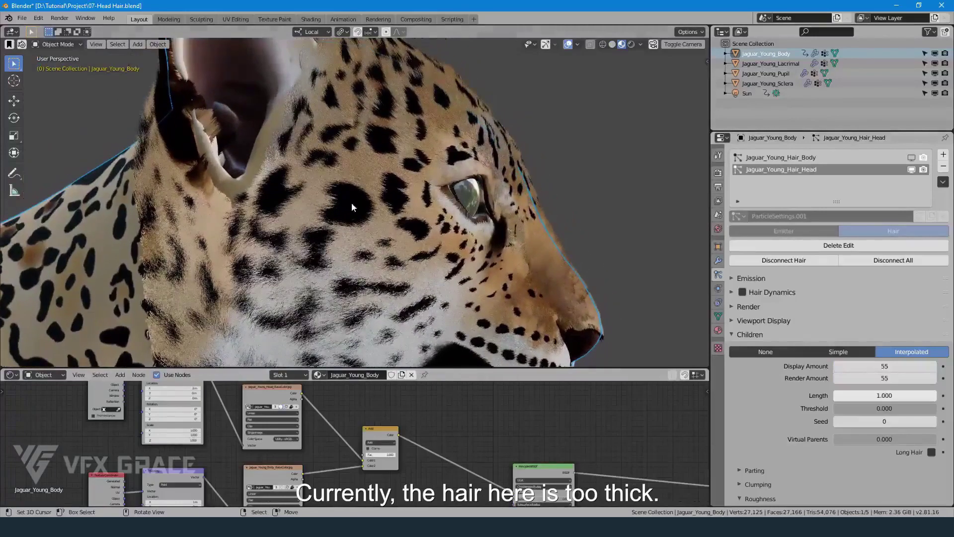
{"action": "middle_click_drag", "start_coordinate": [358, 344], "coordinate": [376, 249]}
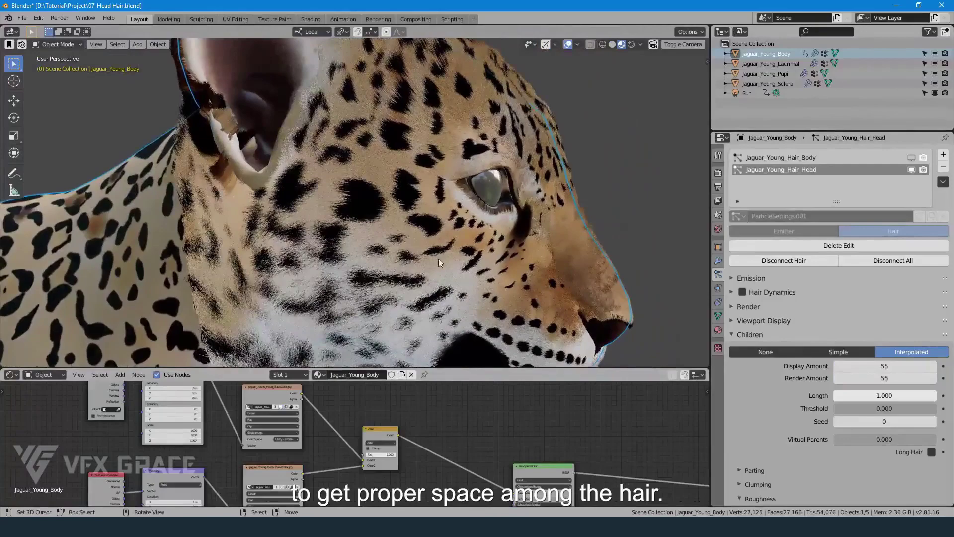
{"action": "left_click_drag", "start_coordinate": [858, 366], "coordinate": [858, 374]}
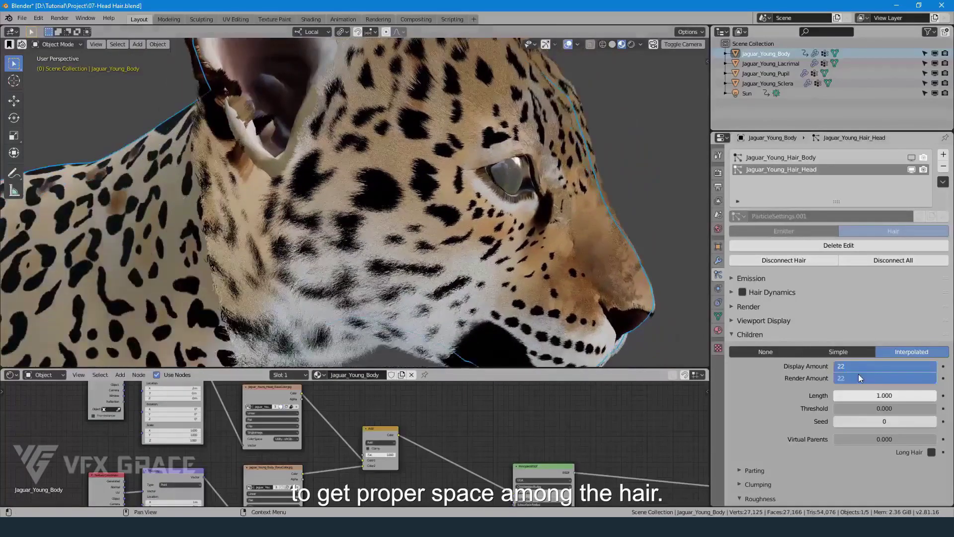
{"action": "type", "text": "22"}
{"action": "key", "text": "Return"}
{"action": "mouse_move", "coordinate": [452, 255]}
{"action": "middle_mouse_down"}
{"action": "mouse_move", "coordinate": [357, 246]}
{"action": "mouse_move", "coordinate": [461, 251]}
{"action": "mouse_move", "coordinate": [465, 220]}
{"action": "mouse_move", "coordinate": [486, 218]}
{"action": "mouse_move", "coordinate": [427, 288]}
{"action": "mouse_move", "coordinate": [538, 174]}
{"action": "mouse_move", "coordinate": [494, 164]}
{"action": "mouse_move", "coordinate": [534, 185]}
{"action": "mouse_move", "coordinate": [559, 181]}
{"action": "mouse_move", "coordinate": [510, 213]}
{"action": "mouse_move", "coordinate": [547, 154]}
{"action": "mouse_move", "coordinate": [449, 253]}
{"action": "mouse_move", "coordinate": [468, 249]}
{"action": "middle_mouse_up"}
Step: Set the head hair's children to None and touch up the sparse hairs on the nose bridge in Particle Edit
{"action": "left_click", "coordinate": [766, 351]}
{"action": "key", "text": "ctrl+Tab"}
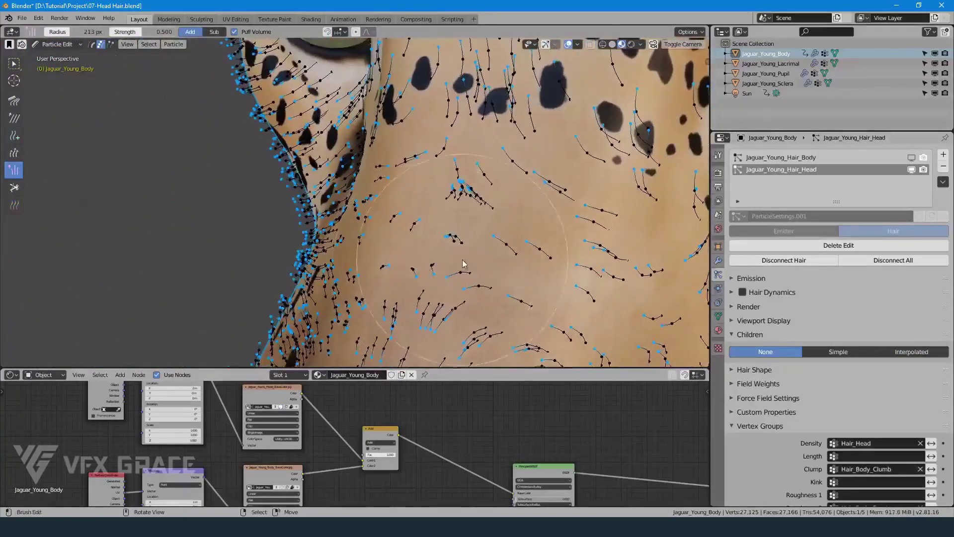
{"action": "scroll", "coordinate": [449, 260], "scroll_direction": "up", "scroll_amount": 1}
{"action": "key", "text": "shift+space"}
{"action": "left_click", "coordinate": [503, 226]}
{"action": "scroll", "coordinate": [465, 259], "scroll_direction": "up", "scroll_amount": 5}
{"action": "left_click", "coordinate": [464, 259]}
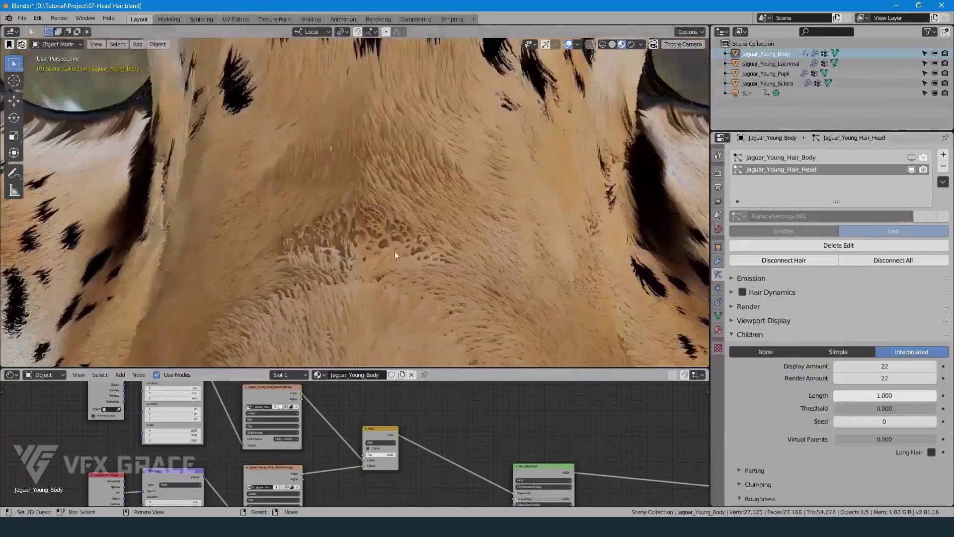
Step: Return to Object Mode with Interpolated children and check the hair coverage on the nose bridge
{"action": "scroll", "coordinate": [368, 256], "scroll_direction": "up", "scroll_amount": 4}
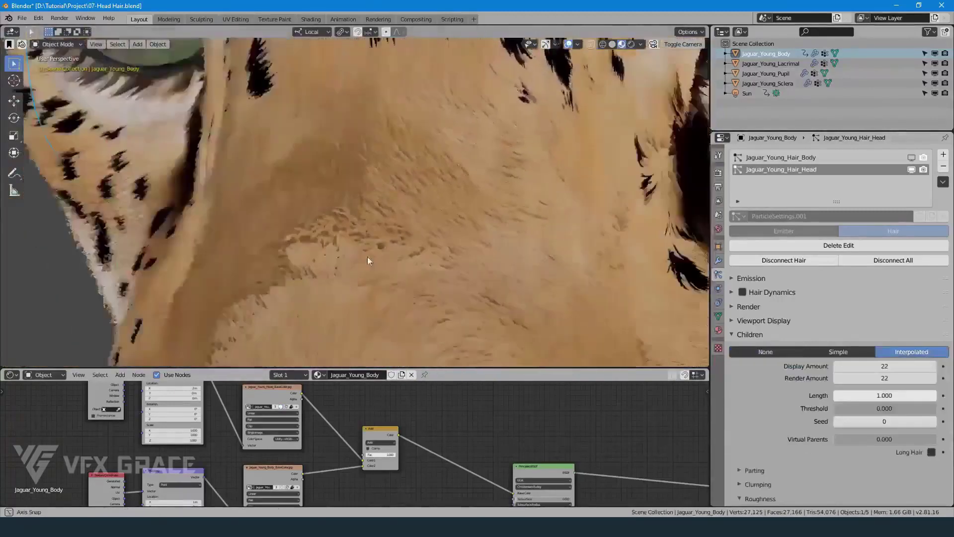
{"action": "key", "text": "ctrl+Tab"}
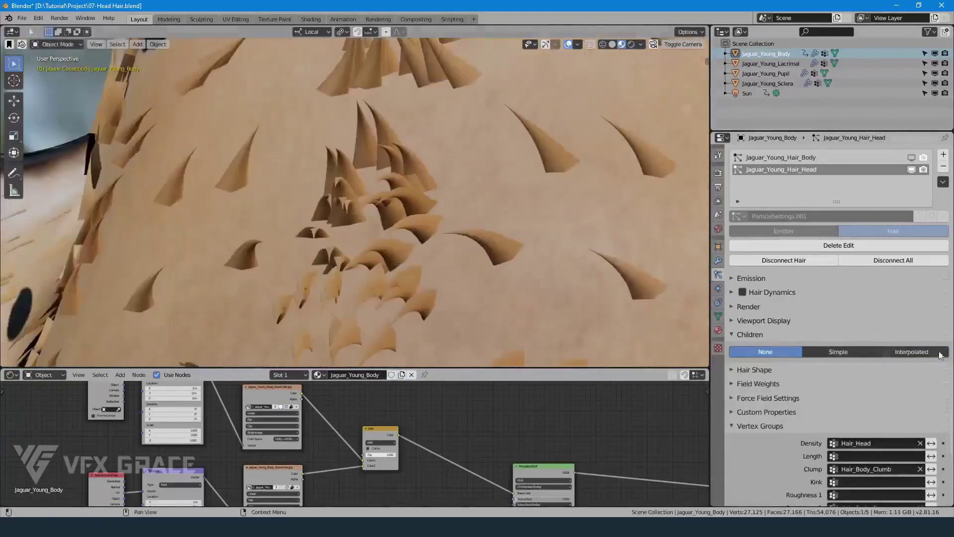
{"action": "left_click", "coordinate": [910, 350]}
{"action": "scroll", "coordinate": [410, 249], "scroll_direction": "down", "scroll_amount": 5}
{"action": "middle_click_drag", "start_coordinate": [409, 249], "coordinate": [424, 236]}
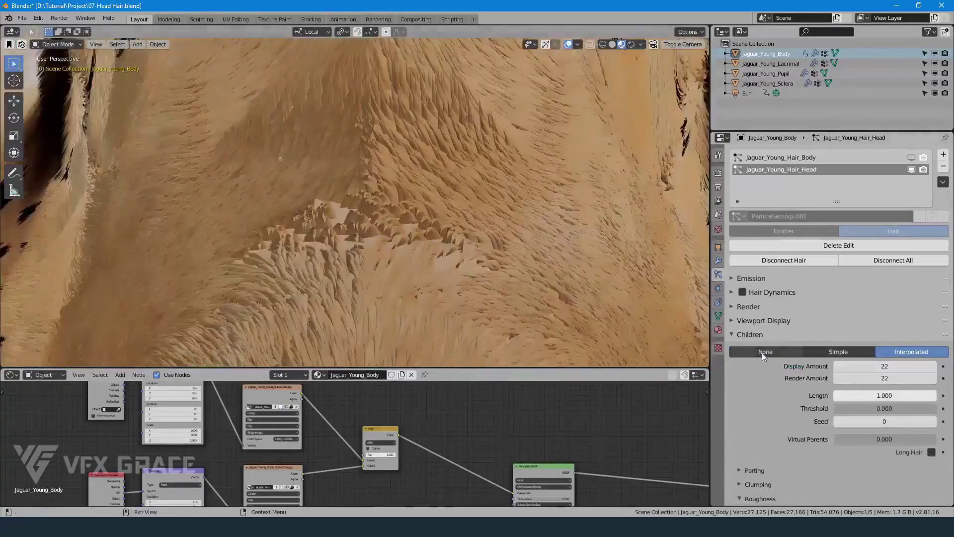
Step: With children off, comb the nose bridge hairs with the Comb brush at radius 126 px and strength 0.5, and restore Interpolated children
{"action": "left_click", "coordinate": [766, 351]}
{"action": "key", "text": "ctrl+Tab"}
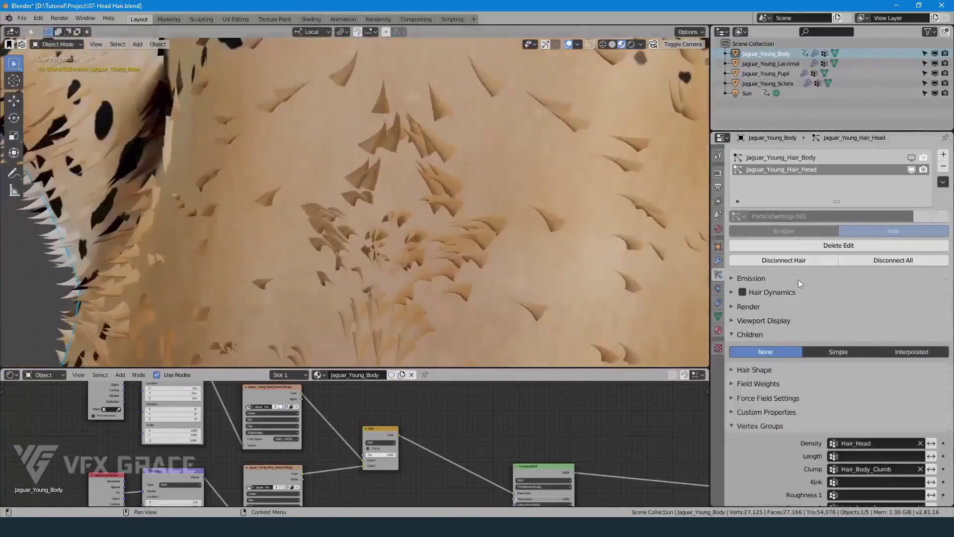
{"action": "left_click", "coordinate": [912, 352]}
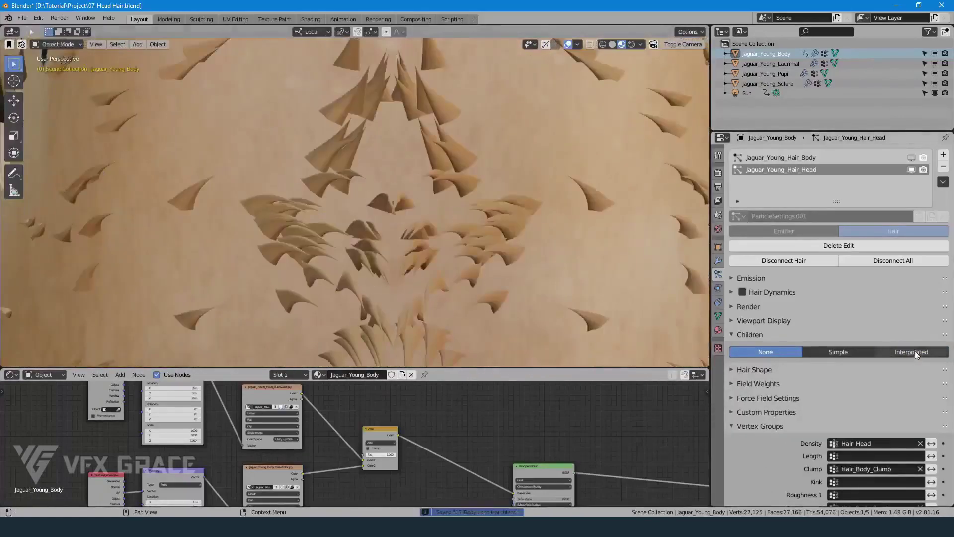
{"action": "left_click", "coordinate": [914, 351]}
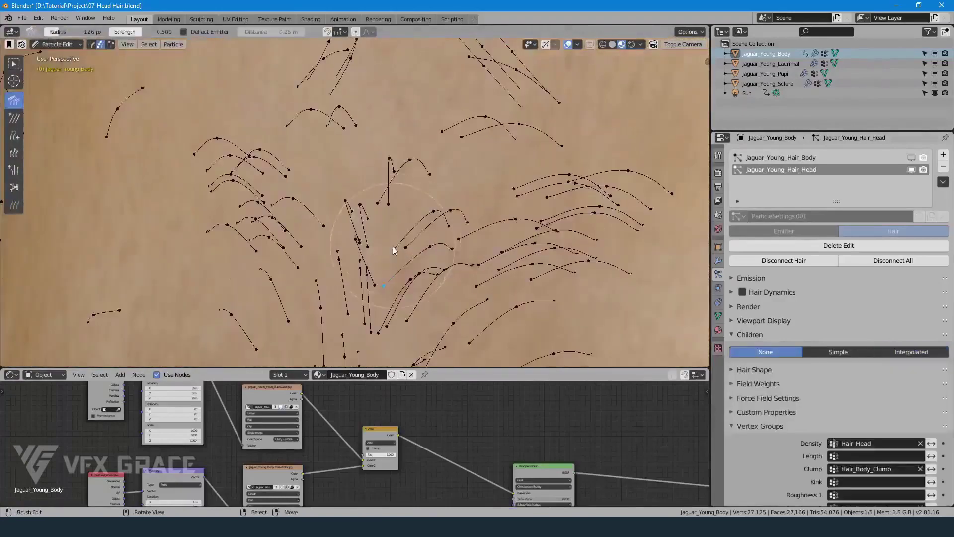
{"action": "left_click", "coordinate": [912, 352]}
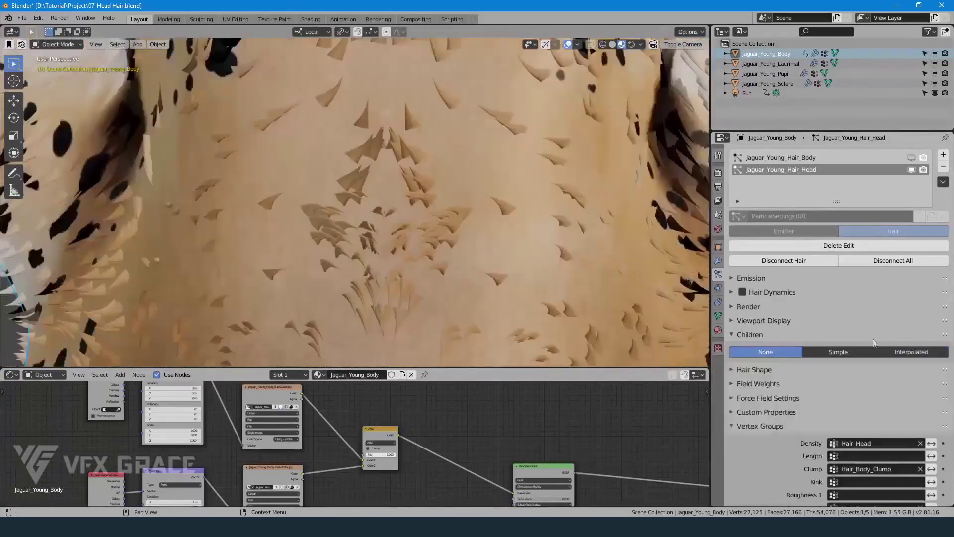
{"action": "left_click", "coordinate": [911, 351]}
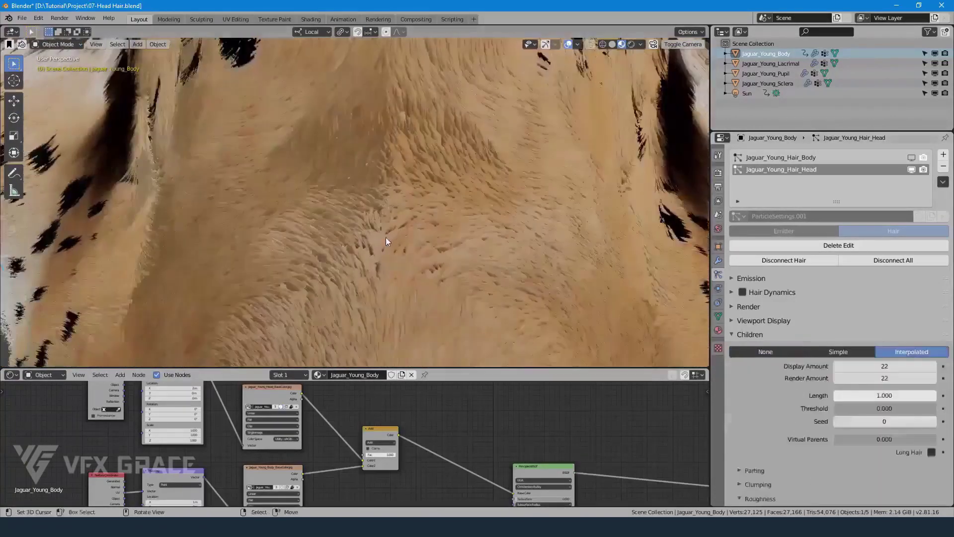
{"action": "key", "text": "x"}
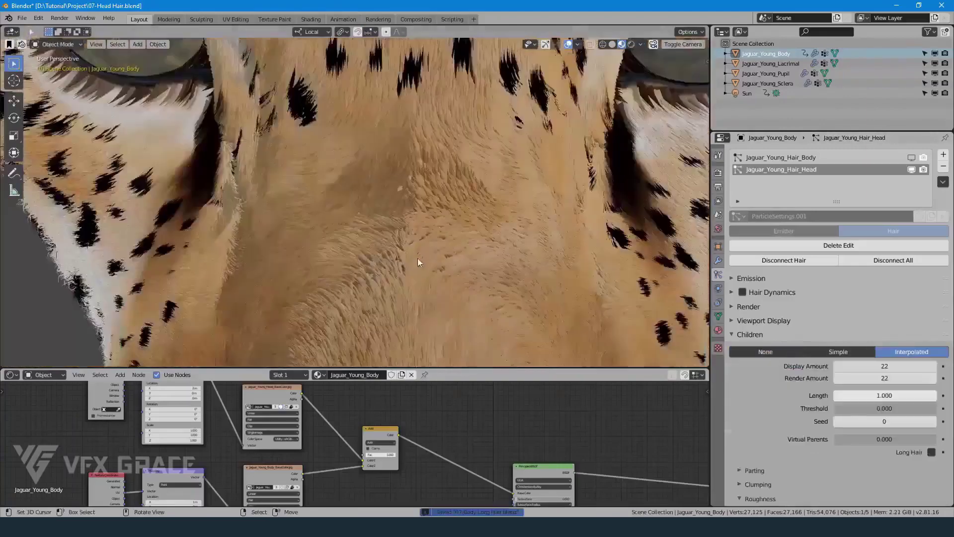
{"action": "scroll", "coordinate": [421, 208], "scroll_direction": "down", "scroll_amount": 3}
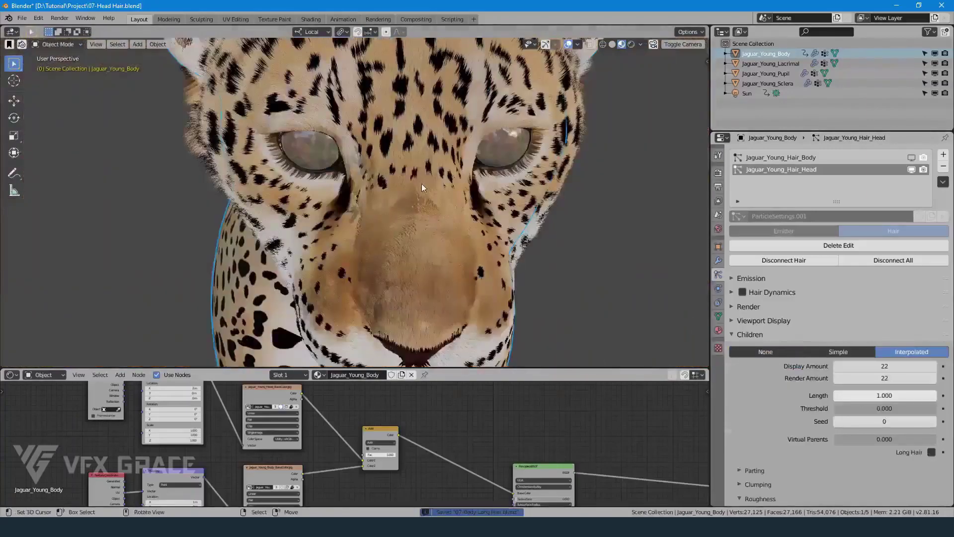
Step: With children off, shorten the hair on top of the head using the Length brush at strength 0.5, and restore Interpolated children
{"action": "middle_click_drag", "start_coordinate": [421, 184], "coordinate": [364, 138]}
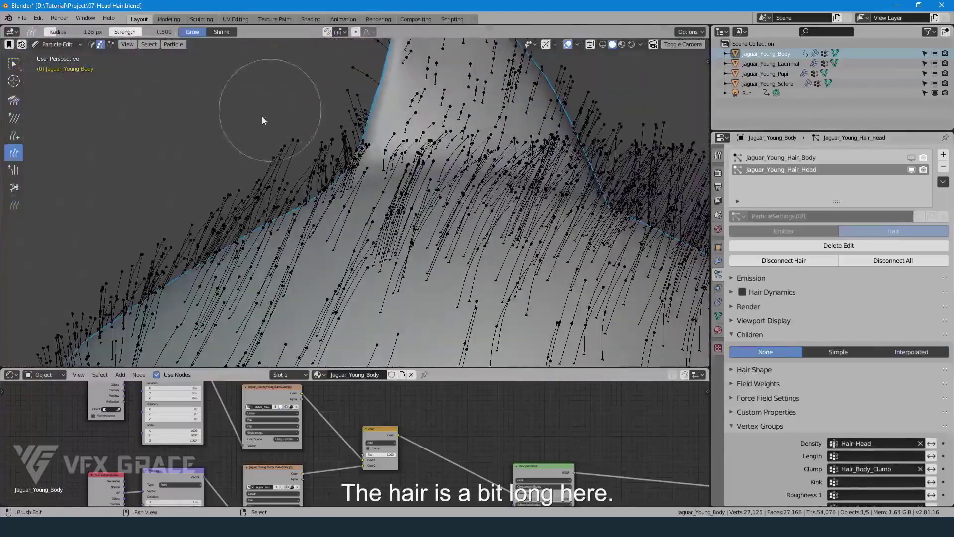
{"action": "middle_click_drag", "start_coordinate": [252, 126], "coordinate": [288, 187]}
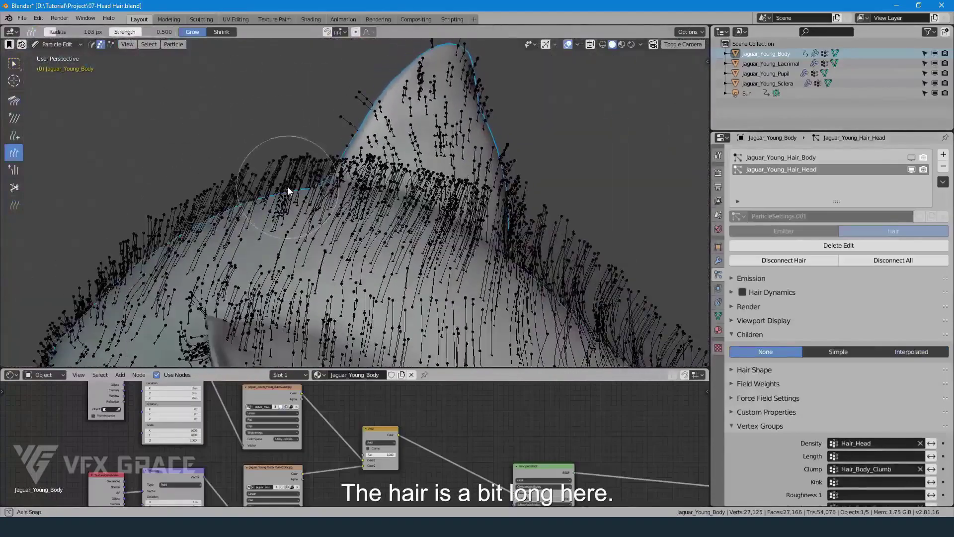
{"action": "middle_click_drag", "start_coordinate": [289, 147], "coordinate": [309, 157]}
{"action": "middle_click_drag", "start_coordinate": [236, 189], "coordinate": [301, 164]}
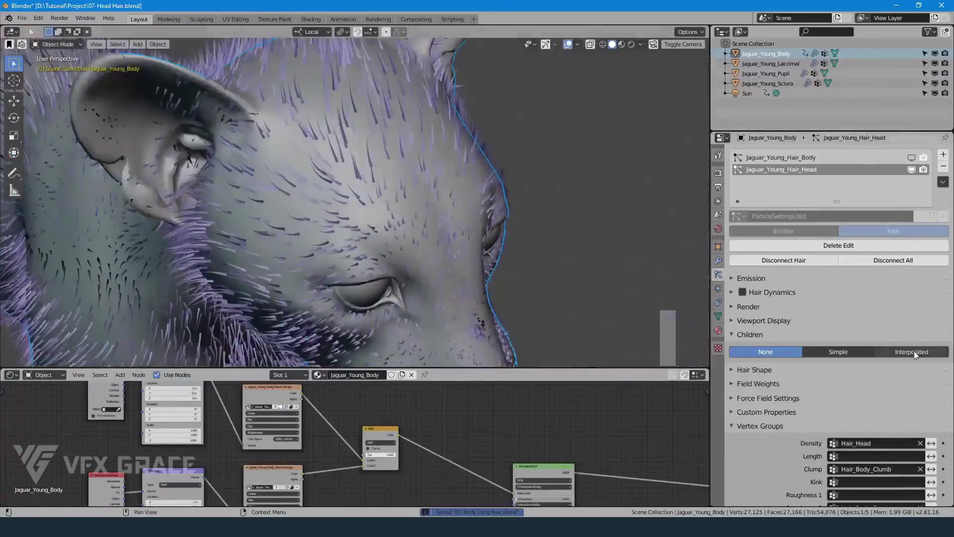
{"action": "left_click", "coordinate": [911, 351]}
{"action": "middle_click_drag", "start_coordinate": [338, 149], "coordinate": [289, 180]}
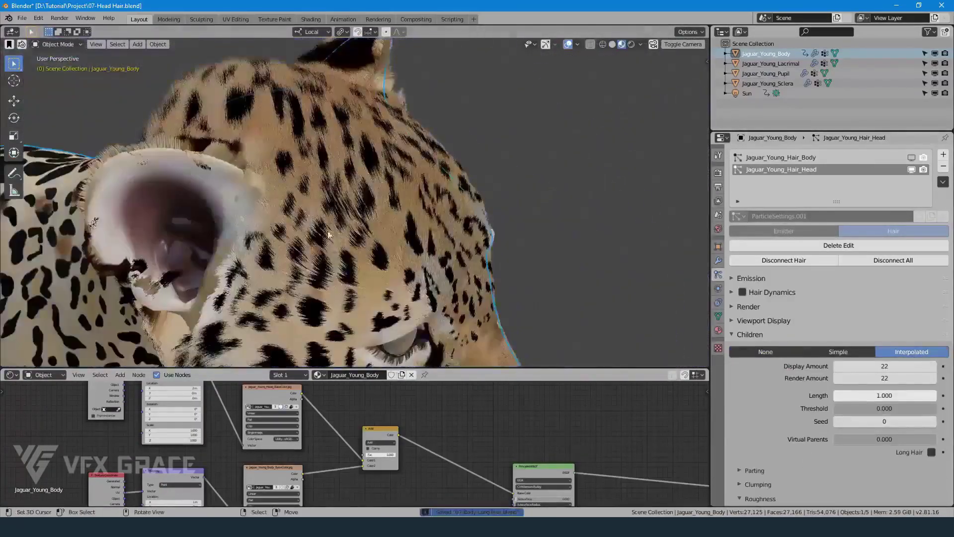
Step: Fill in the forehead hair beside the ear with the Add brush at radius 69 px and count 6, and comb it at radius 126 px
{"action": "middle_click_drag", "start_coordinate": [298, 169], "coordinate": [280, 181]}
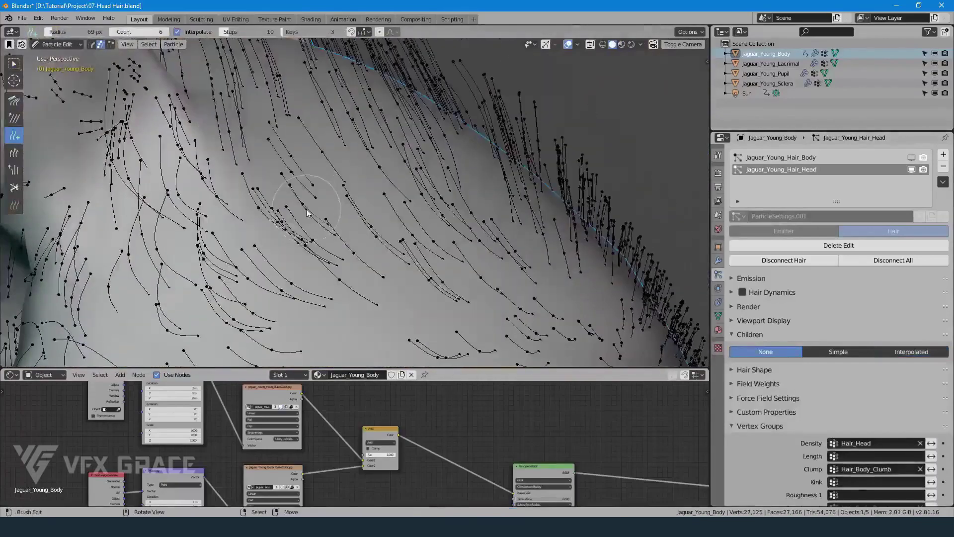
{"action": "middle_click_drag", "start_coordinate": [298, 169], "coordinate": [313, 181]}
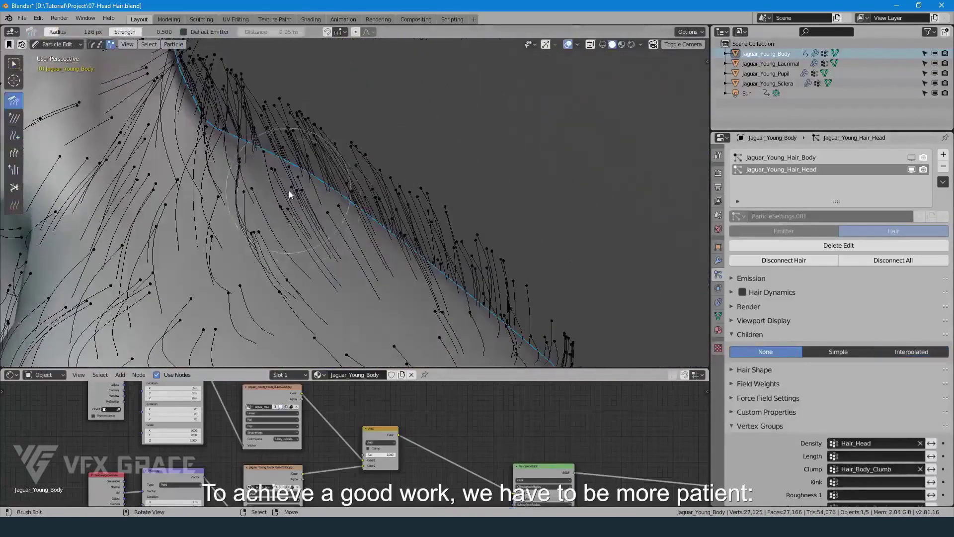
{"action": "key", "text": "alt+a"}
{"action": "mouse_move", "coordinate": [288, 200]}
{"action": "middle_mouse_down"}
{"action": "mouse_move", "coordinate": [281, 208]}
{"action": "mouse_move", "coordinate": [335, 211]}
{"action": "mouse_move", "coordinate": [264, 154]}
{"action": "mouse_move", "coordinate": [371, 209]}
{"action": "mouse_move", "coordinate": [394, 255]}
{"action": "mouse_move", "coordinate": [401, 225]}
{"action": "mouse_move", "coordinate": [369, 206]}
{"action": "middle_mouse_up"}
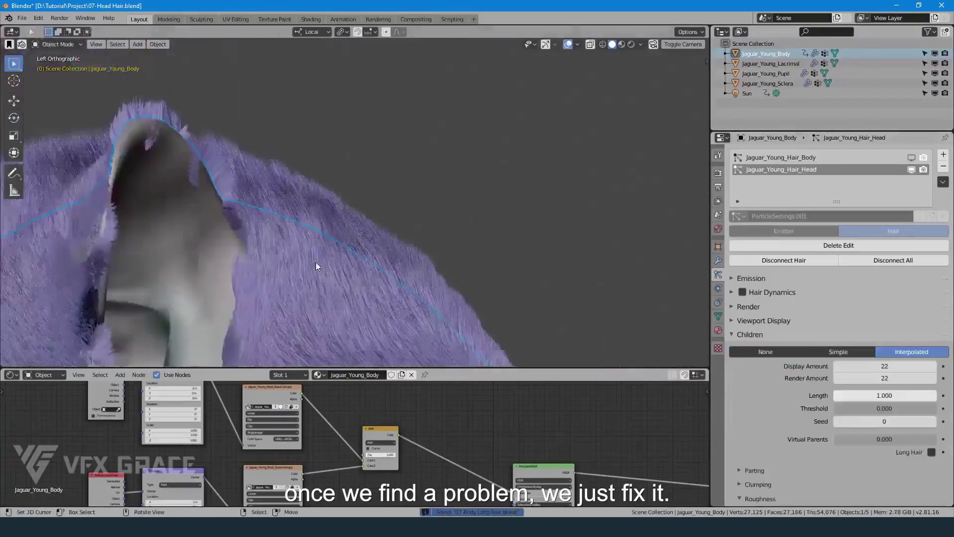
Step: Return to Object Mode and examine the head hair near the ear in textured Material Preview shading
{"action": "key", "text": "ctrl+Tab"}
{"action": "key", "text": "z"}
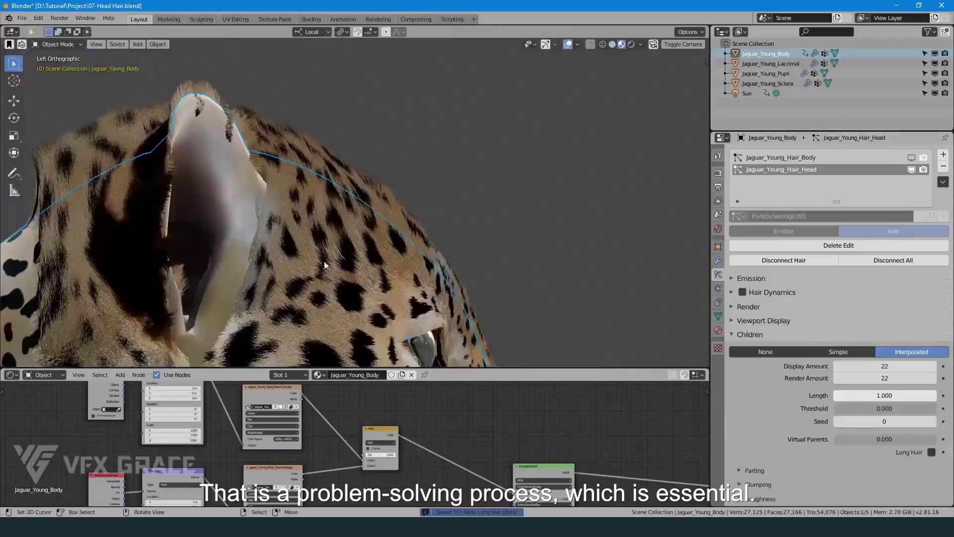
{"action": "middle_click_drag", "start_coordinate": [321, 263], "coordinate": [424, 235]}
Step: Set up the Comb brush for the ear hair in Particle Edit with Path select mode and radius 146 px
{"action": "scroll", "coordinate": [320, 203], "scroll_direction": "down", "scroll_amount": 3}
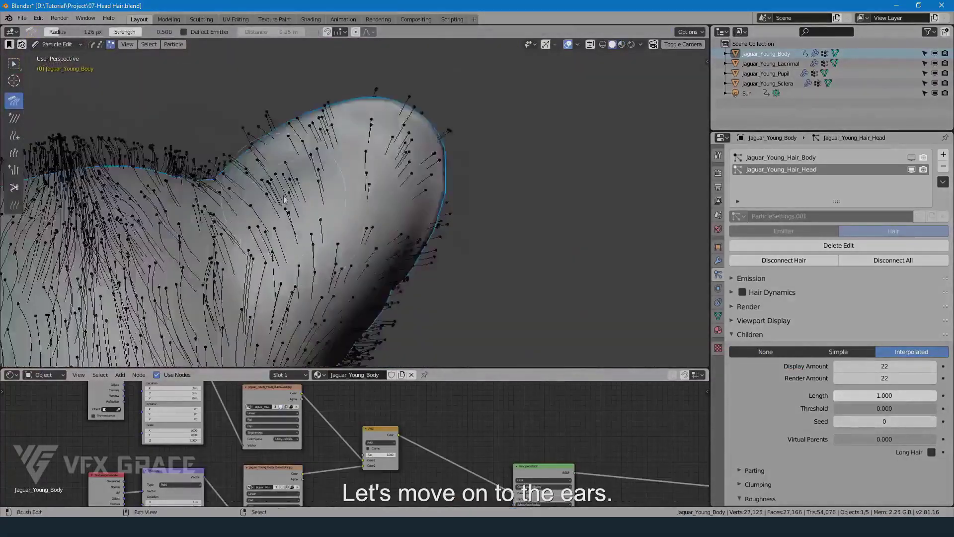
{"action": "middle_click_drag", "start_coordinate": [348, 238], "coordinate": [383, 265]}
{"action": "key", "text": "1"}
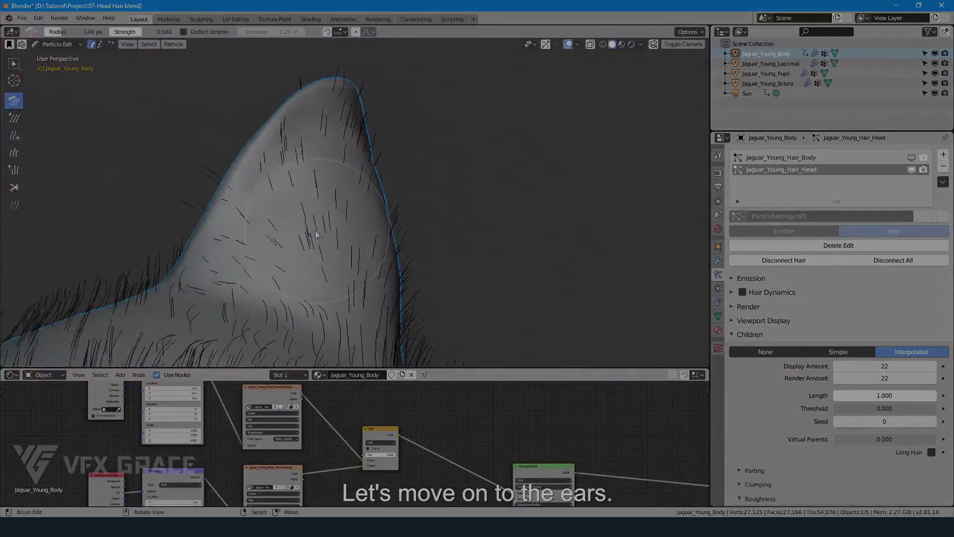